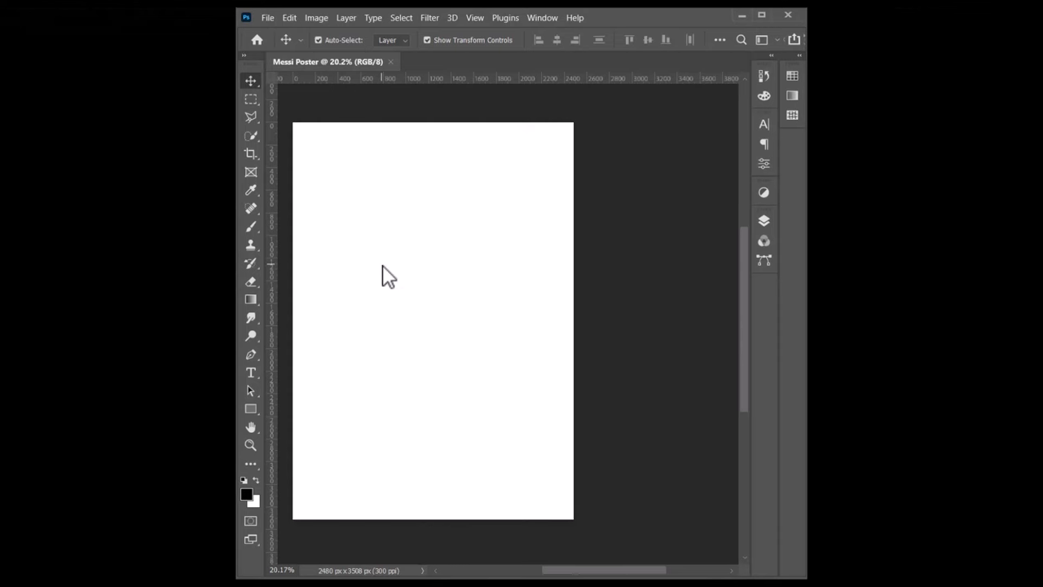
- Stretch the stadium photo to the full canvas height and add an empty Layer 1 above it
drag(436, 219, 433, 122)
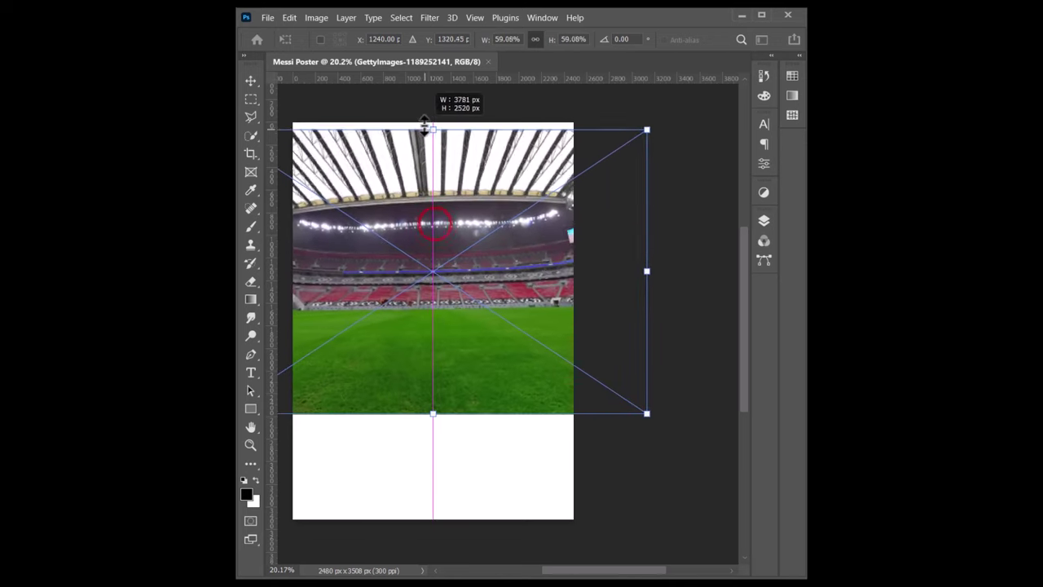
drag(433, 414, 435, 515)
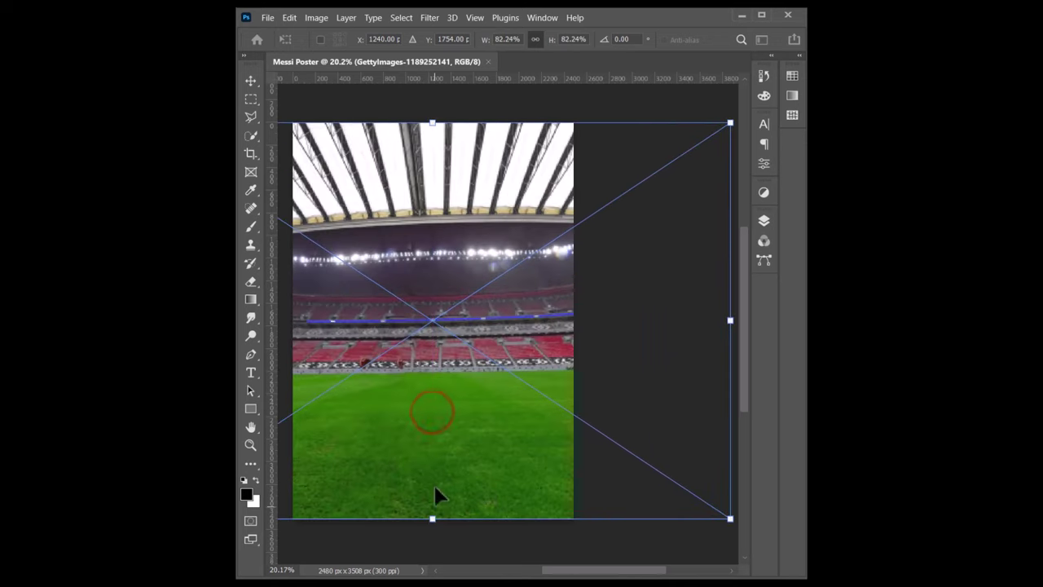
double_click(433, 430)
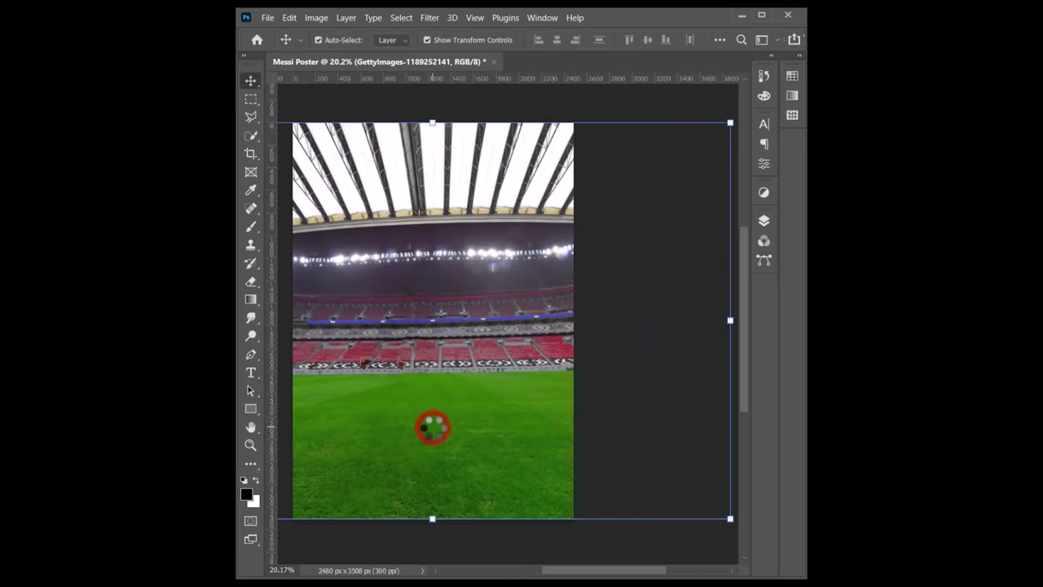
click(764, 221)
click(708, 557)
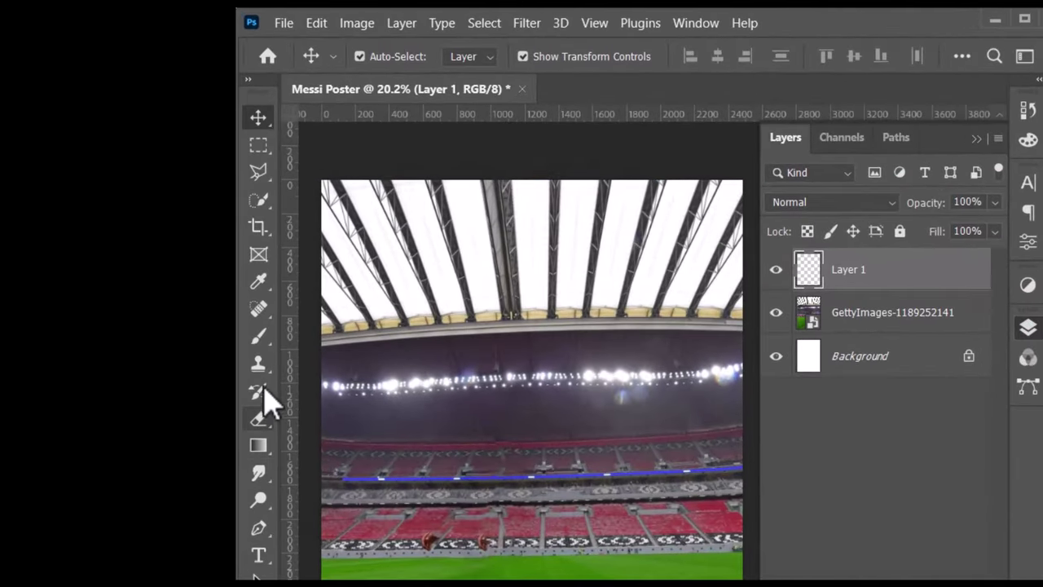
- Paint black over the roof with the Soft Round Pressure Opacity brush, at 90% opacity and 85% fill
click(258, 338)
right_click(388, 232)
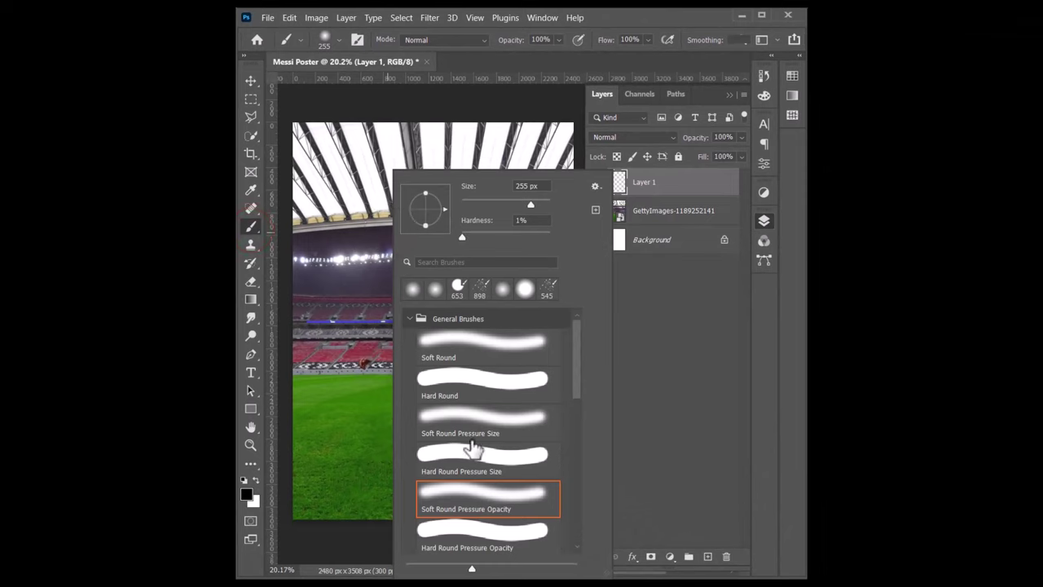
double_click(502, 507)
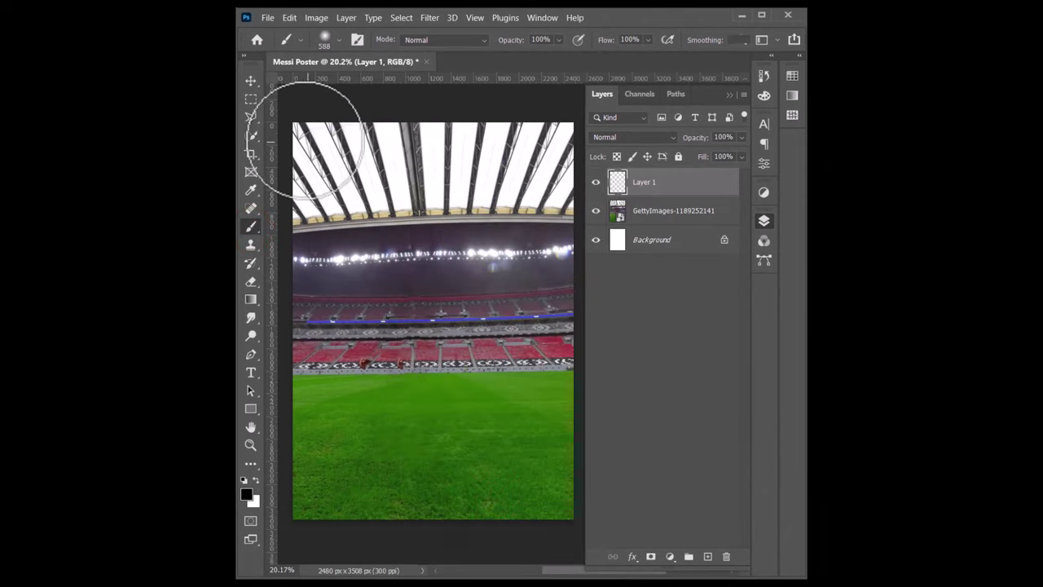
mouse_move(302, 137)
mouse_down()
mouse_move(546, 128)
mouse_move(343, 223)
mouse_move(559, 221)
mouse_up()
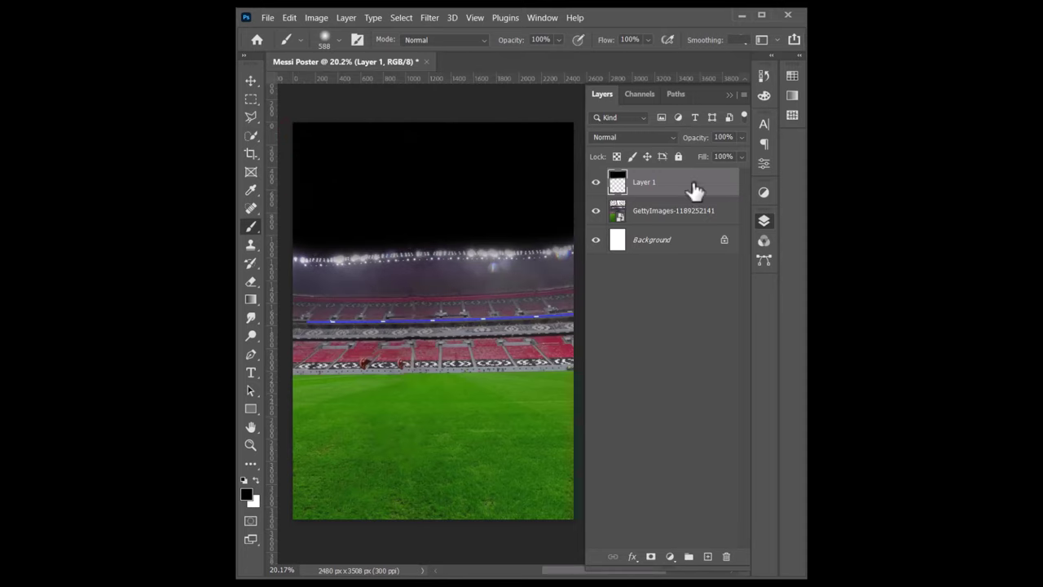
text(90)
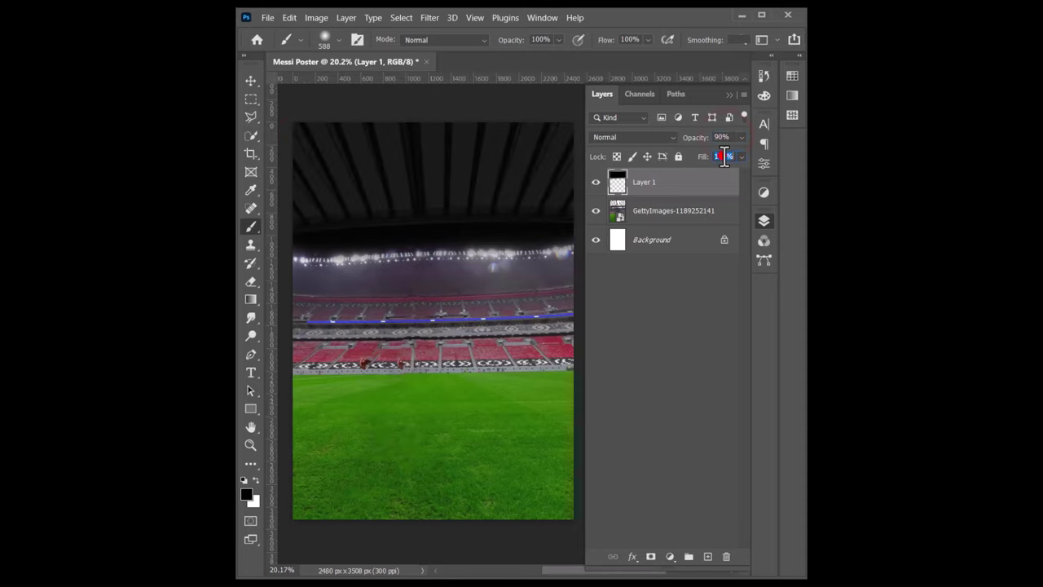
text(85)
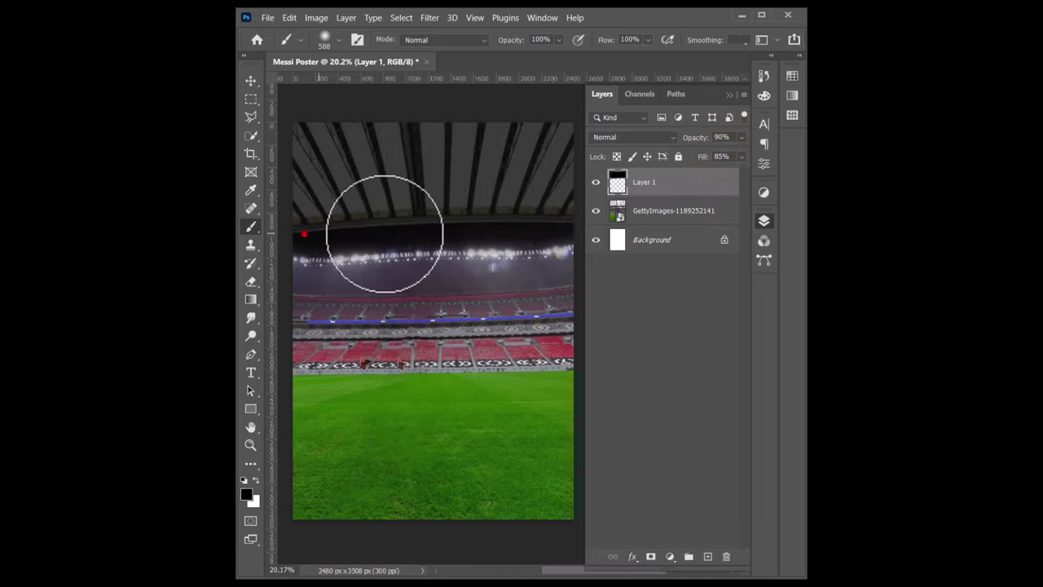
drag(302, 233, 559, 220)
- Scale the Messi photo to 27%, centre it over the pitch, and duplicate its layer
click(250, 83)
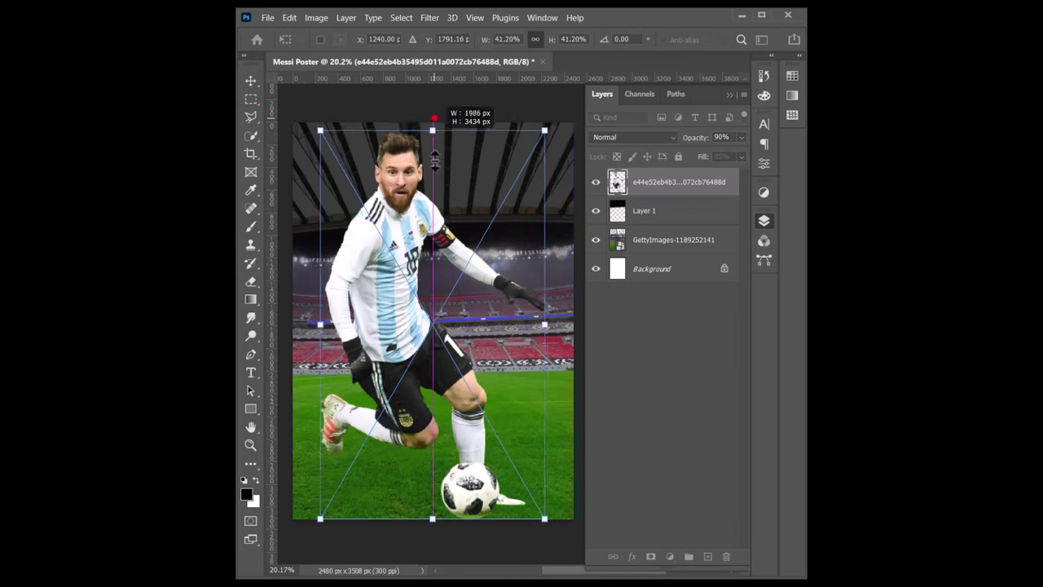
drag(433, 122, 451, 208)
drag(400, 344, 430, 285)
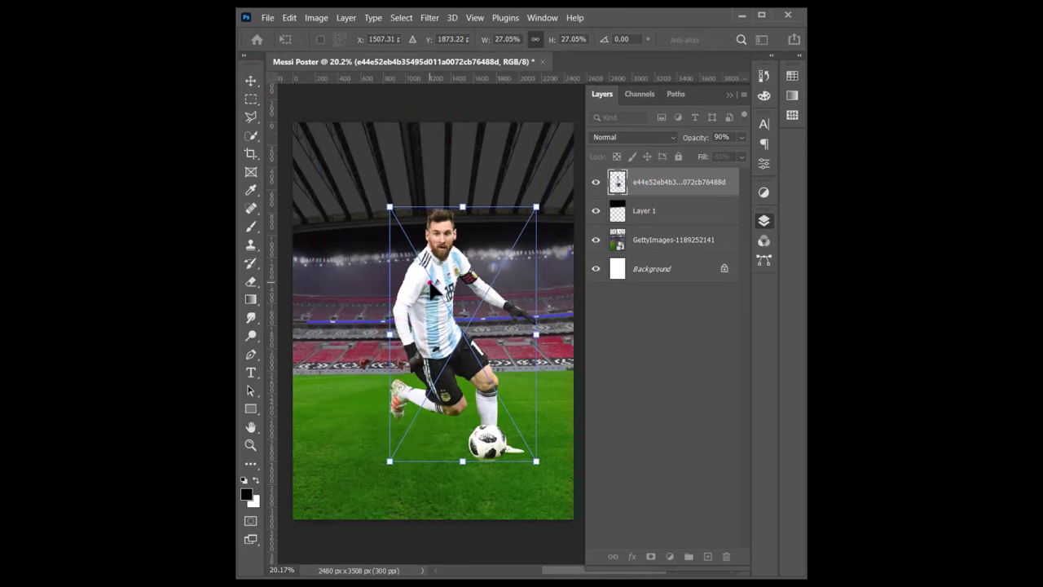
double_click(429, 283)
key(ctrl+j)
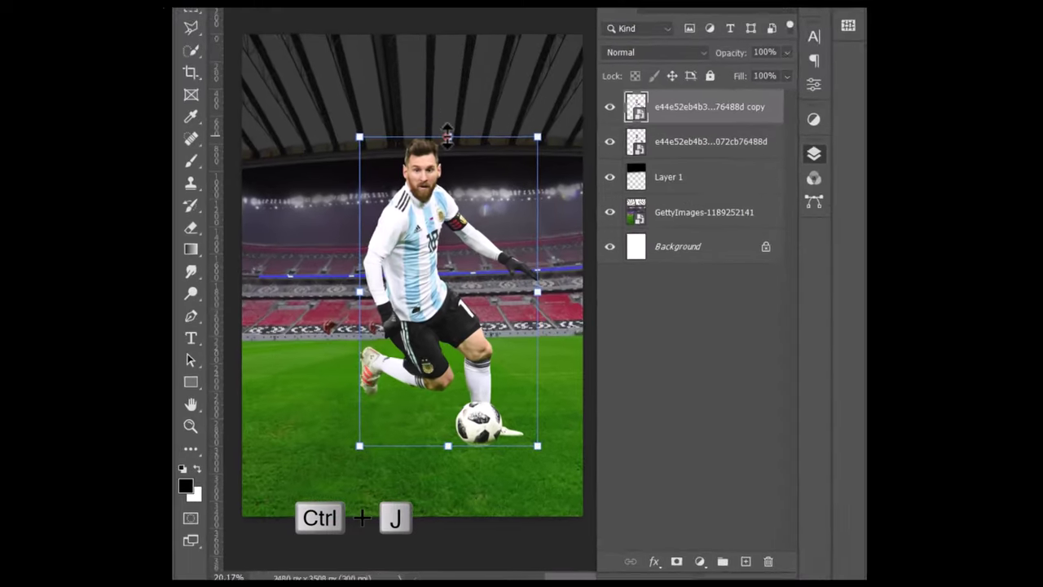
- Flip the player copy vertically and move it down below the ball
click(462, 207)
right_click(453, 232)
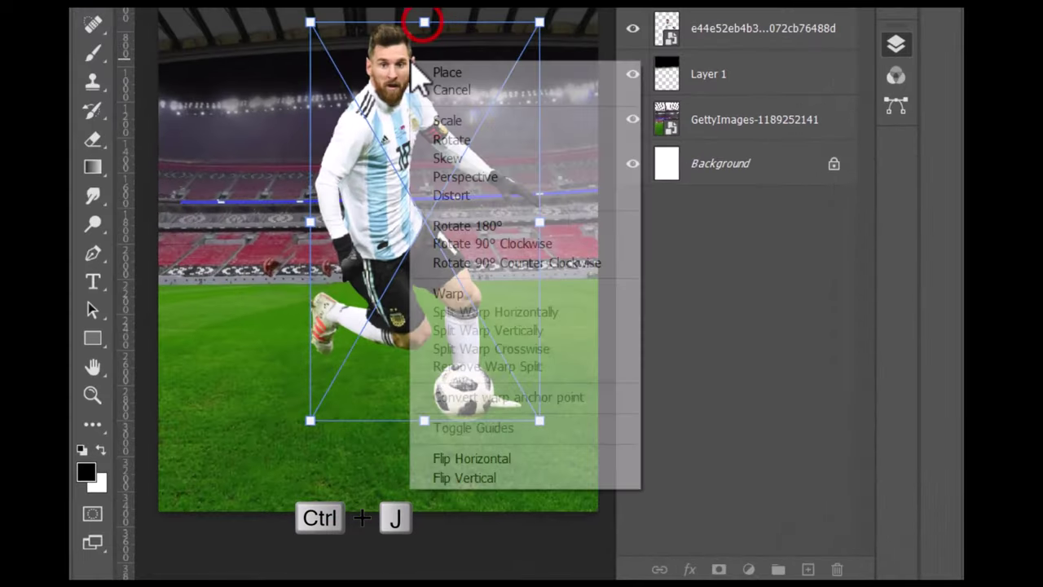
click(478, 477)
mouse_move(413, 155)
mouse_down()
mouse_move(407, 448)
mouse_move(401, 442)
mouse_up()
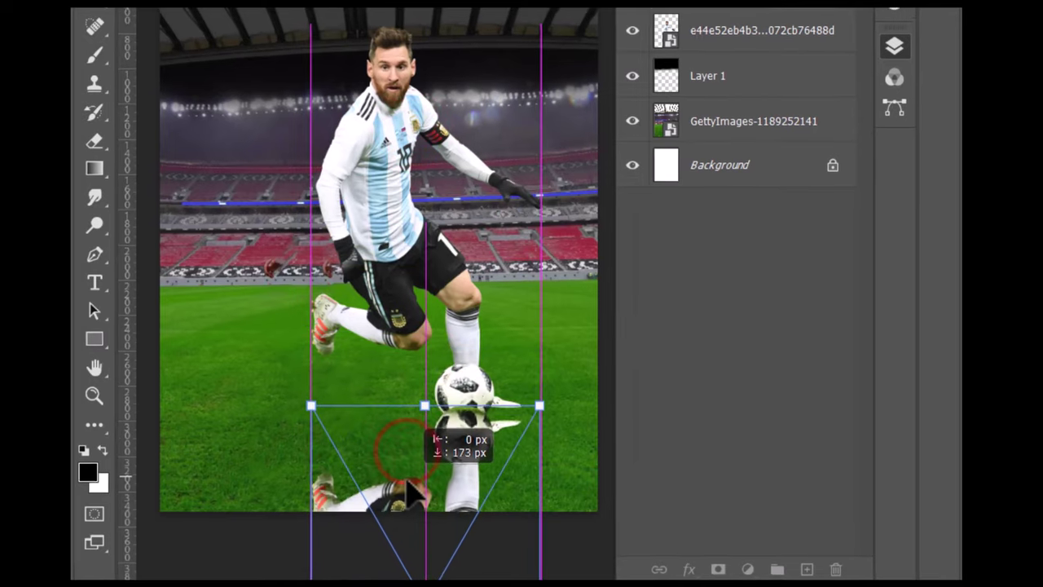
key(Return)
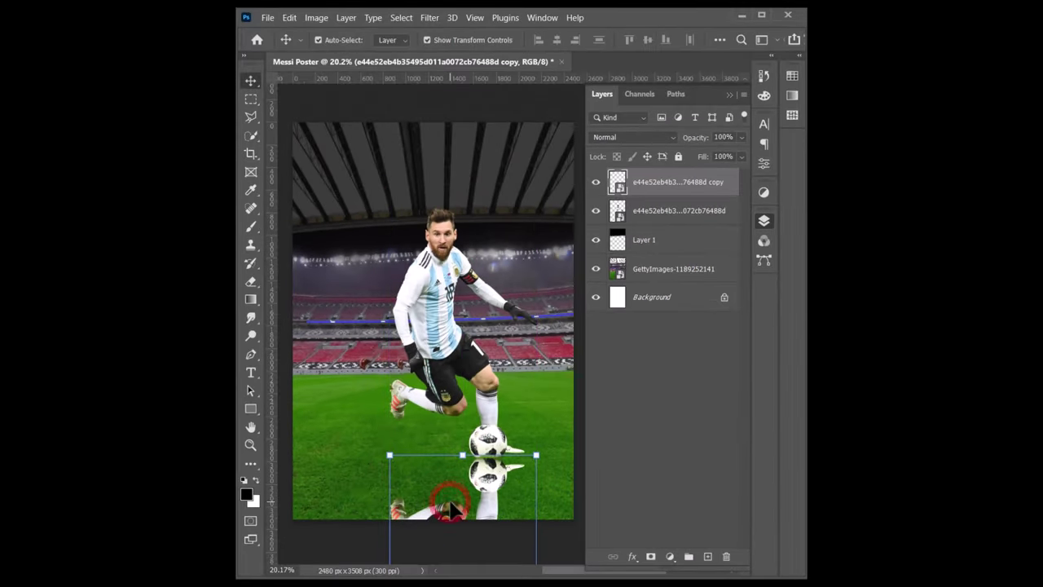
- Puppet Warp the flipped copy, pinning and bending its arm and limb to fit
click(267, 18)
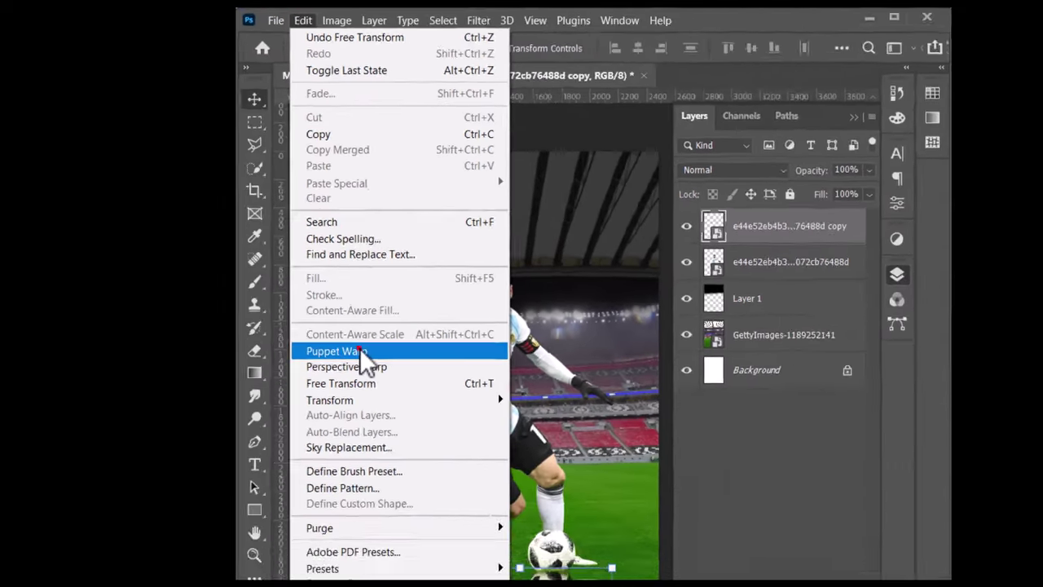
click(359, 351)
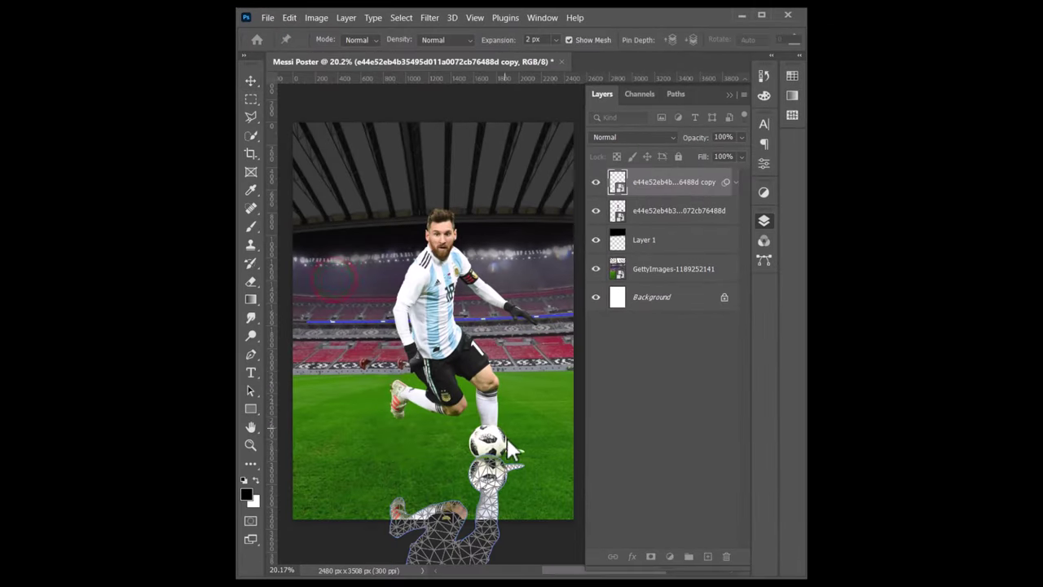
click(399, 497)
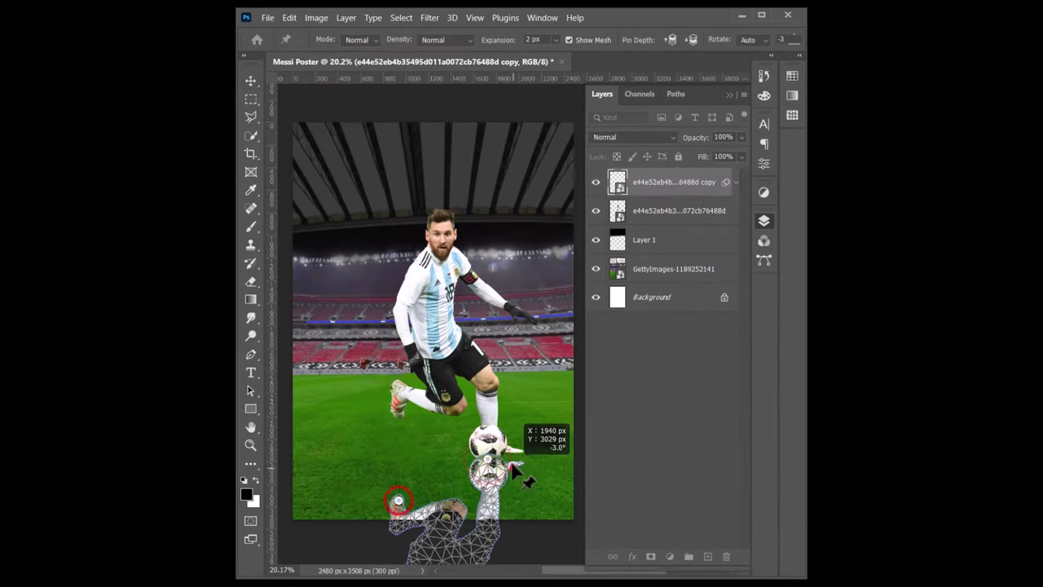
drag(505, 456, 530, 440)
click(485, 459)
drag(485, 469, 444, 473)
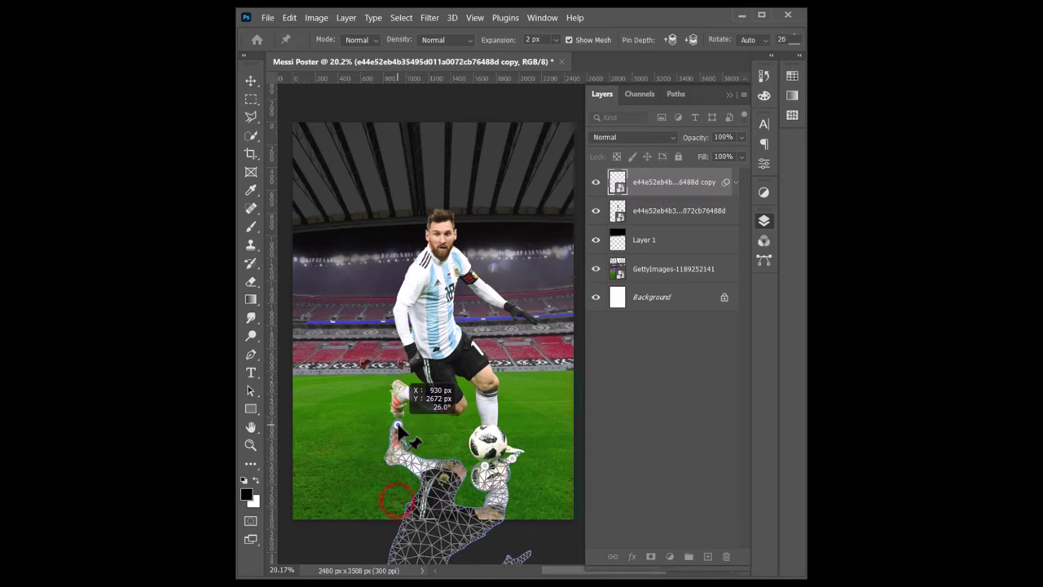
key(Return)
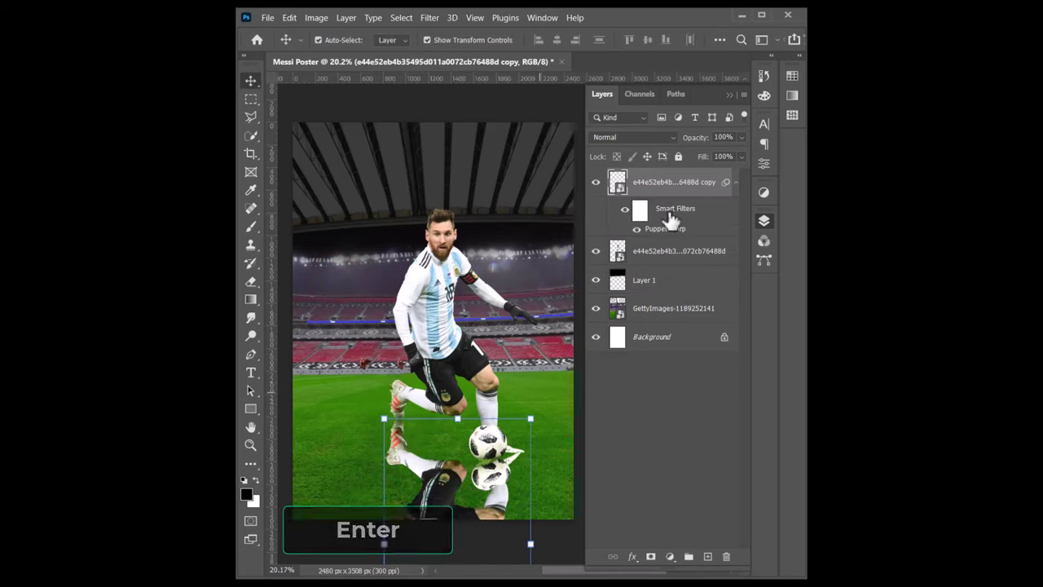
- Give the reflection layer a black Color Overlay at 100% opacity
right_click(618, 188)
click(624, 192)
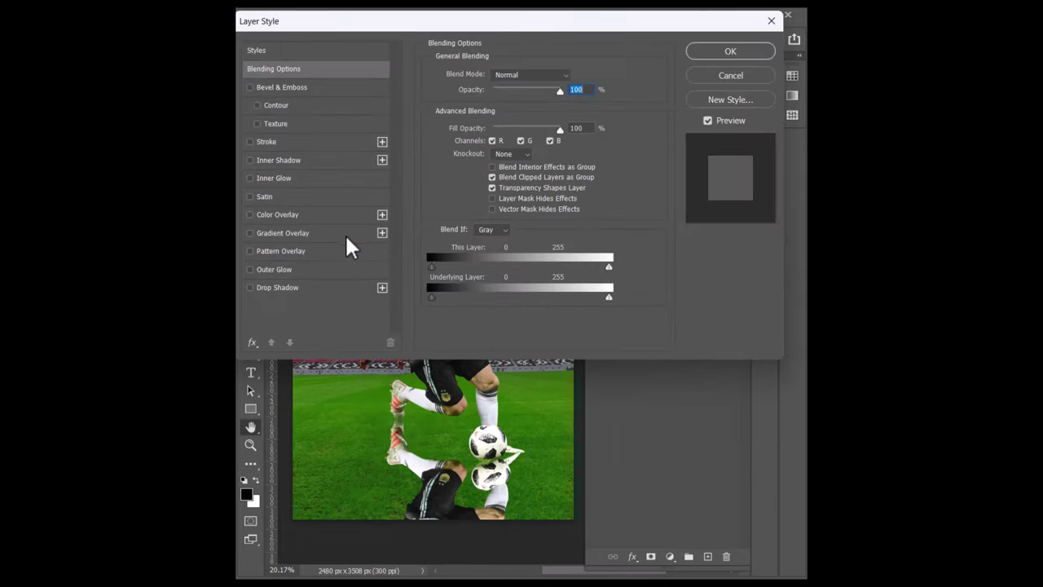
click(292, 215)
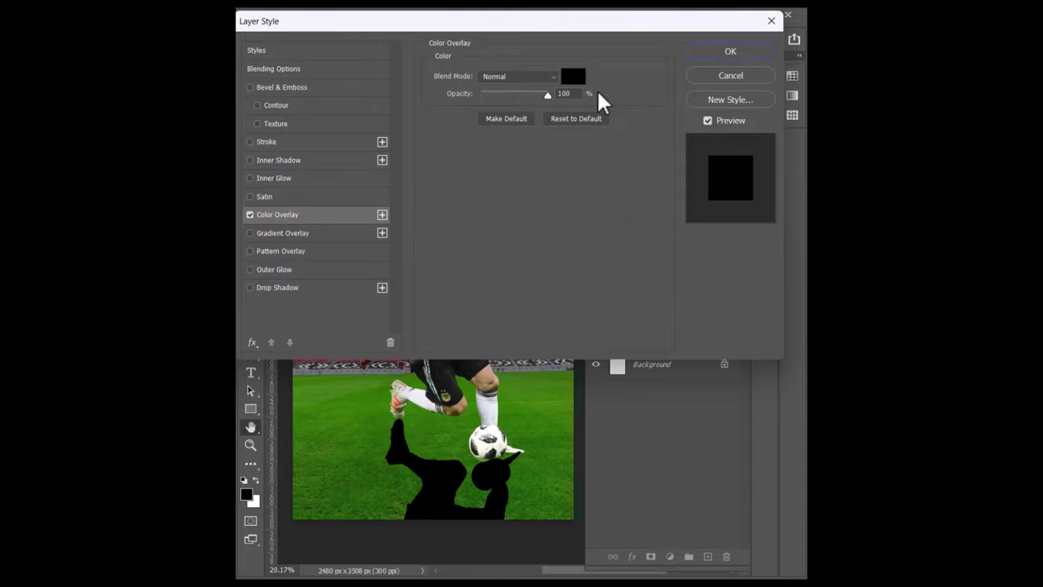
mouse_move(546, 94)
mouse_down()
mouse_move(501, 105)
mouse_move(636, 98)
mouse_up()
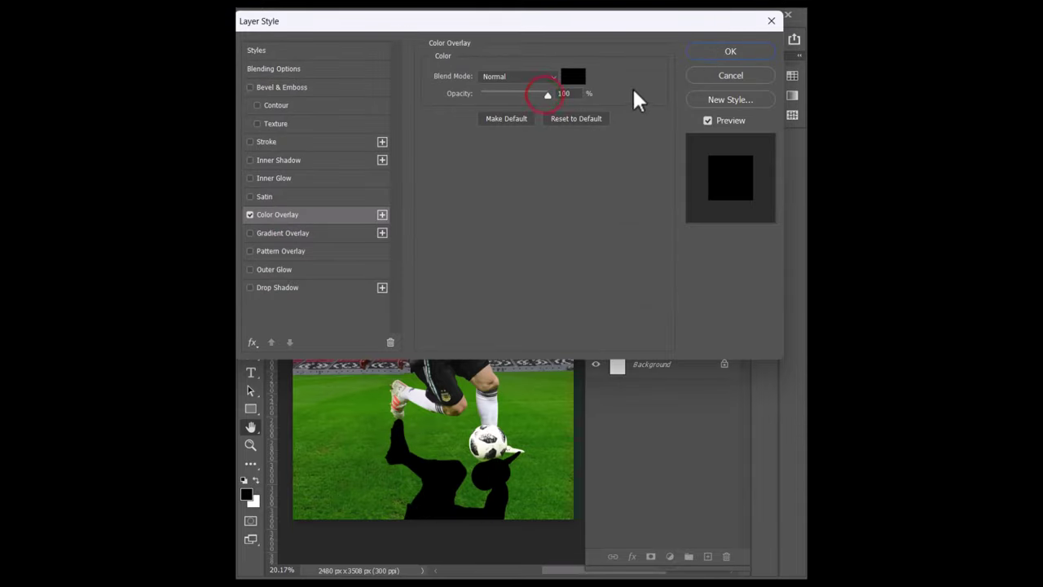
click(699, 52)
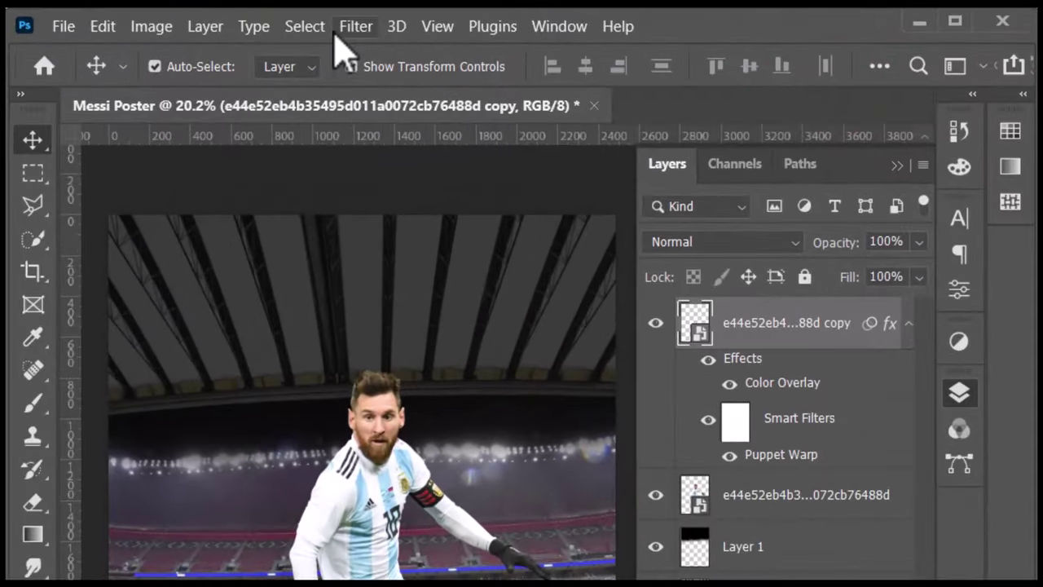
- Apply a 75.5 px Gaussian Blur to the shadow and lower its opacity to 76%
click(350, 27)
click(414, 330)
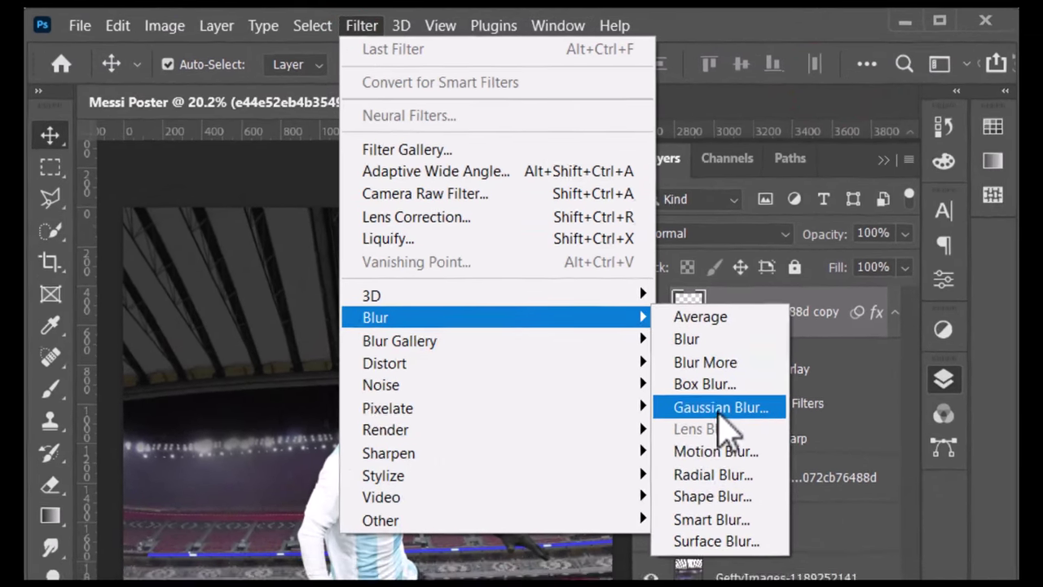
click(725, 422)
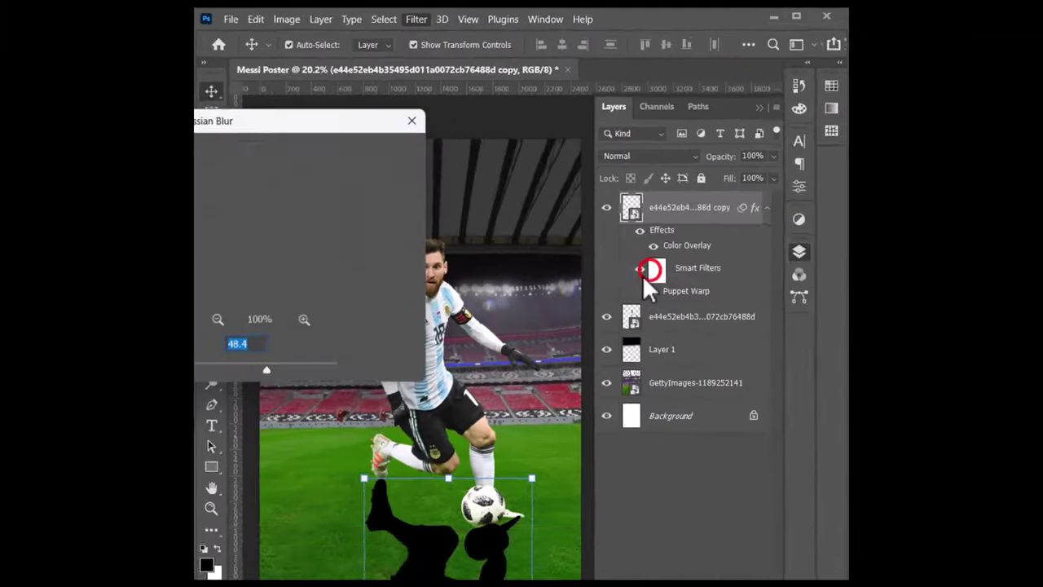
drag(301, 323, 306, 325)
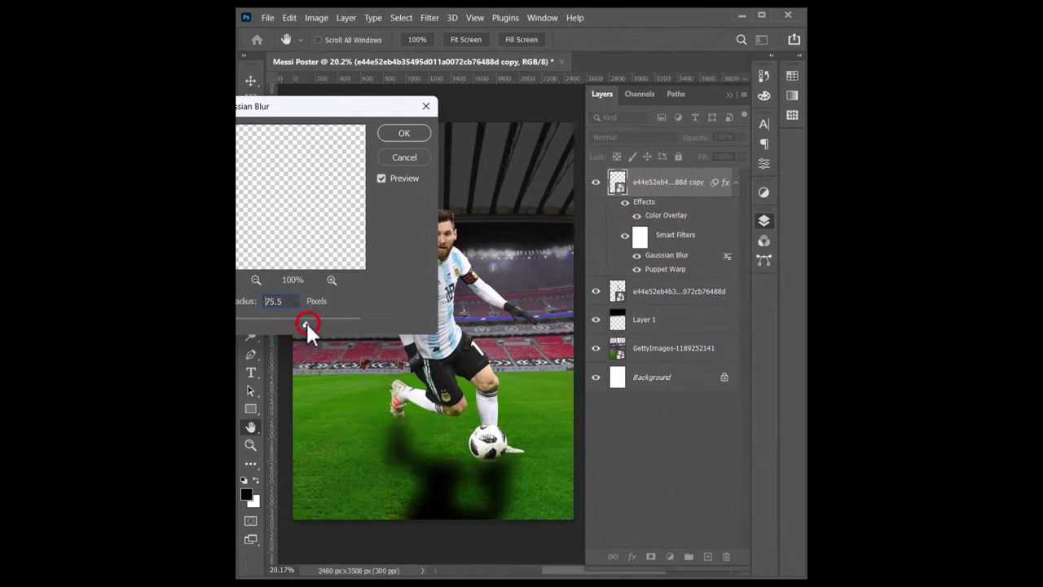
click(404, 134)
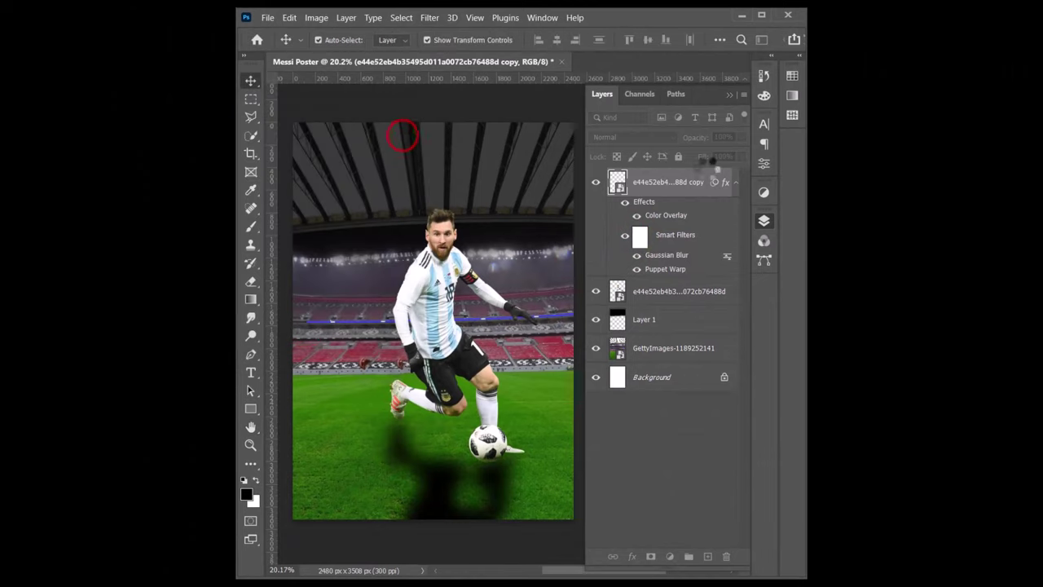
drag(743, 137, 738, 141)
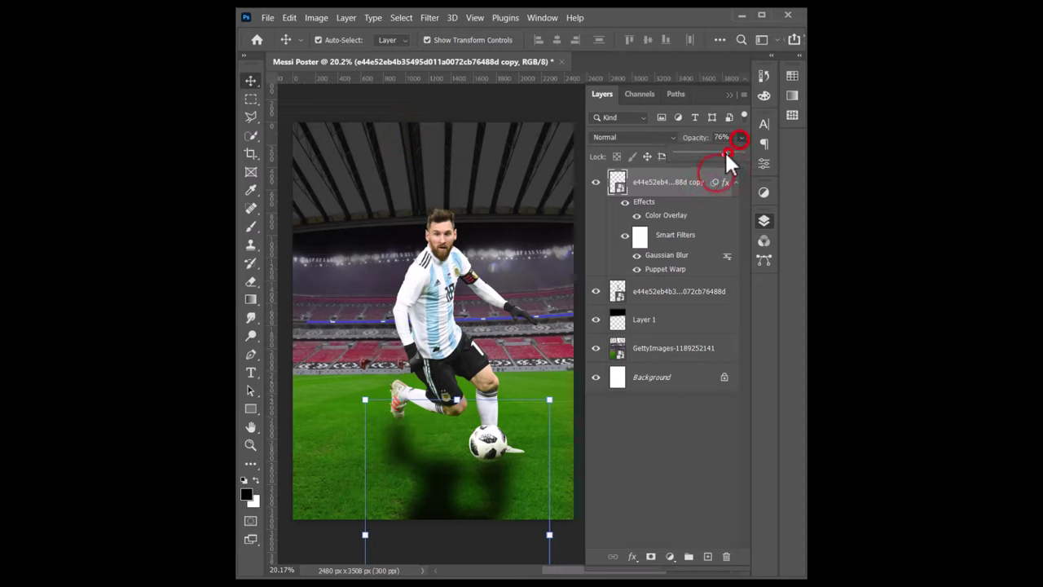
click(537, 306)
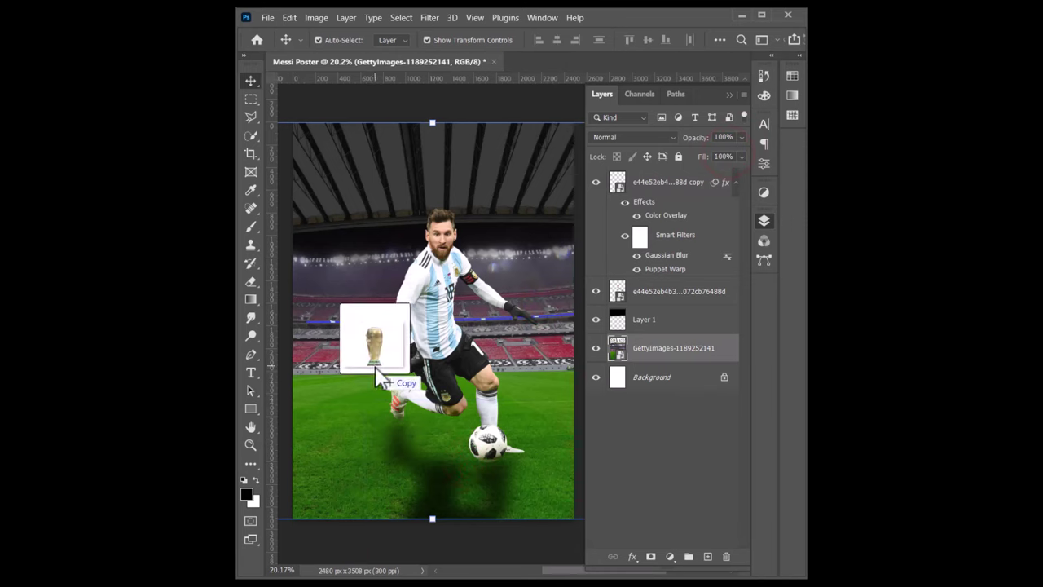
- Place the World Cup trophy on the top layer, scaled small at the bottom left
drag(538, 306, 380, 375)
key(Return)
drag(615, 348, 634, 177)
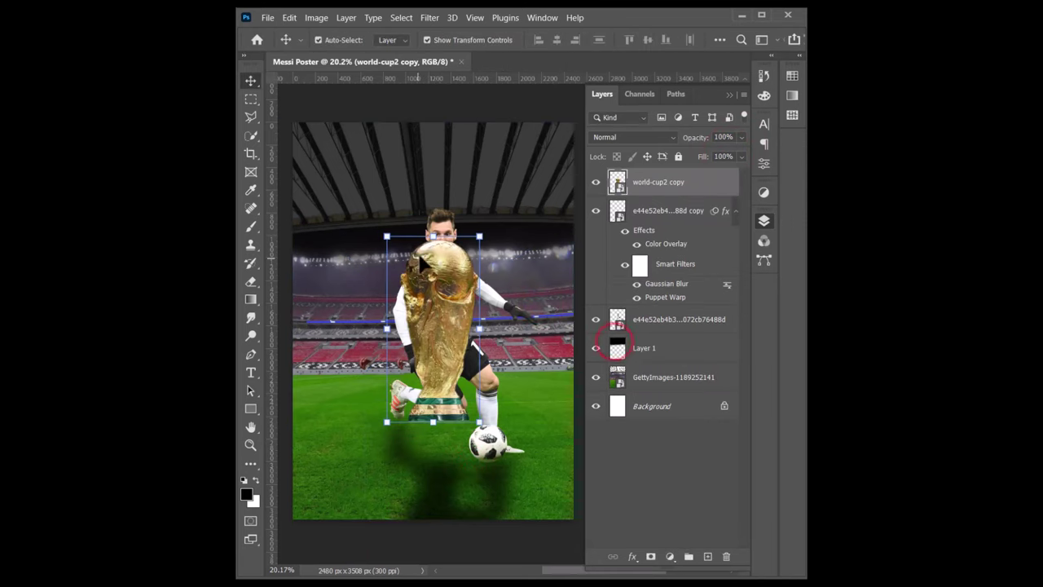
key(ctrl+t)
mouse_move(432, 217)
mouse_down()
mouse_move(434, 419)
mouse_move(356, 453)
mouse_up()
key(Return)
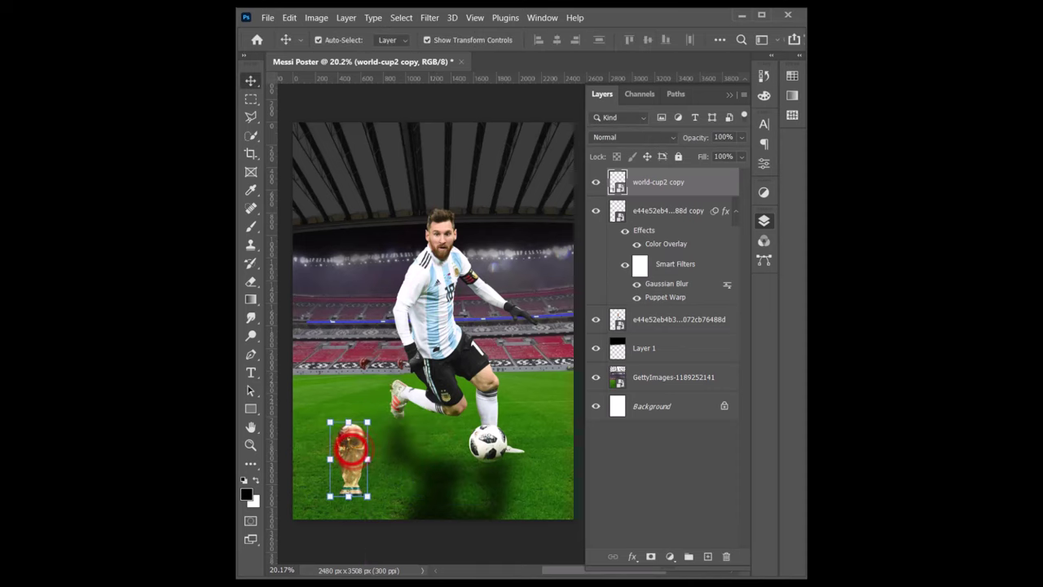
- Place the match ball at about 13% behind the trophy, then duplicate both layers
drag(814, 326, 383, 400)
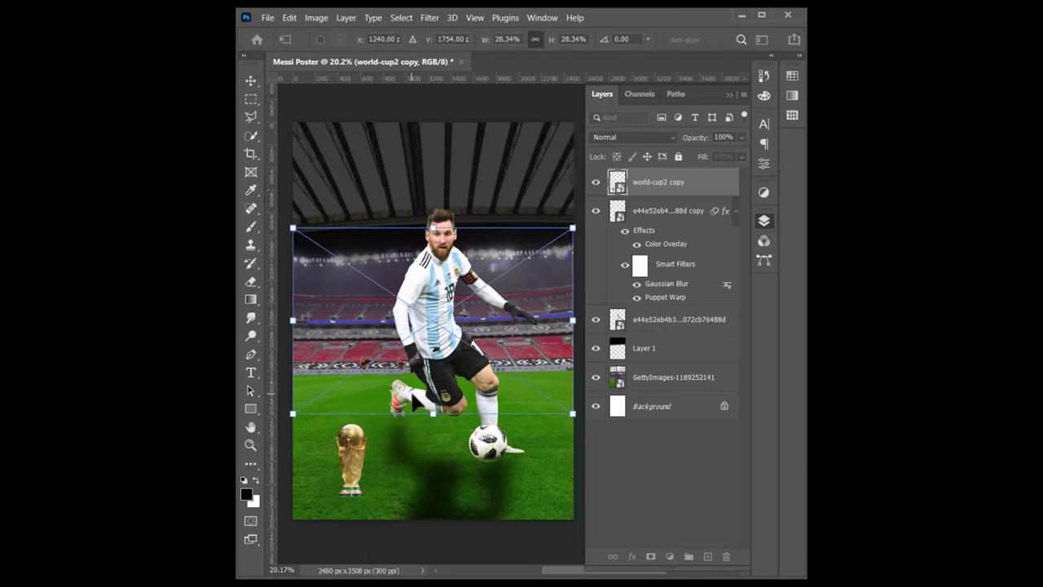
key(Return)
drag(495, 274, 383, 245)
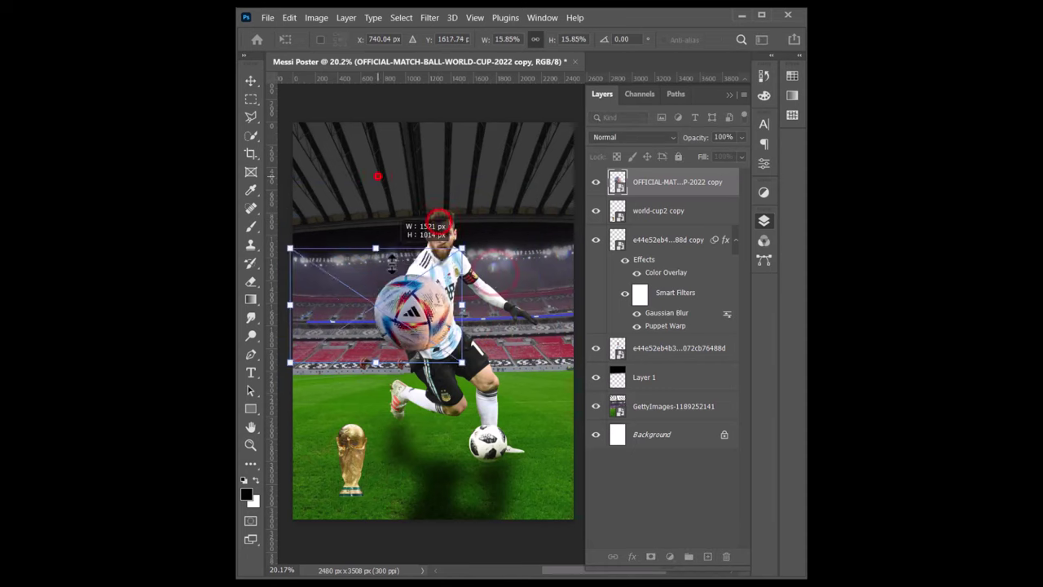
drag(418, 324, 393, 476)
drag(348, 415, 348, 431)
key(Return)
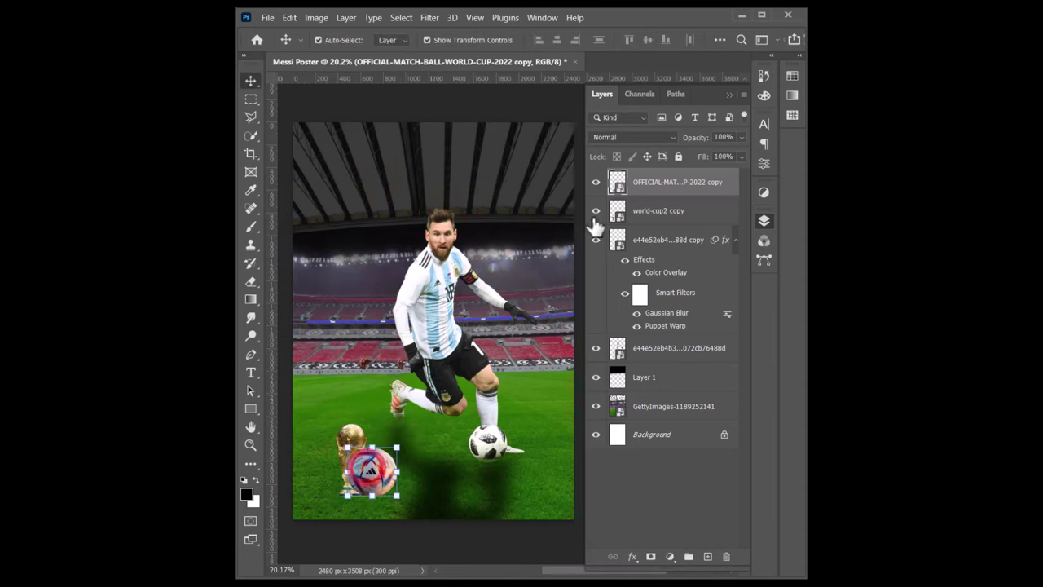
drag(613, 194, 615, 225)
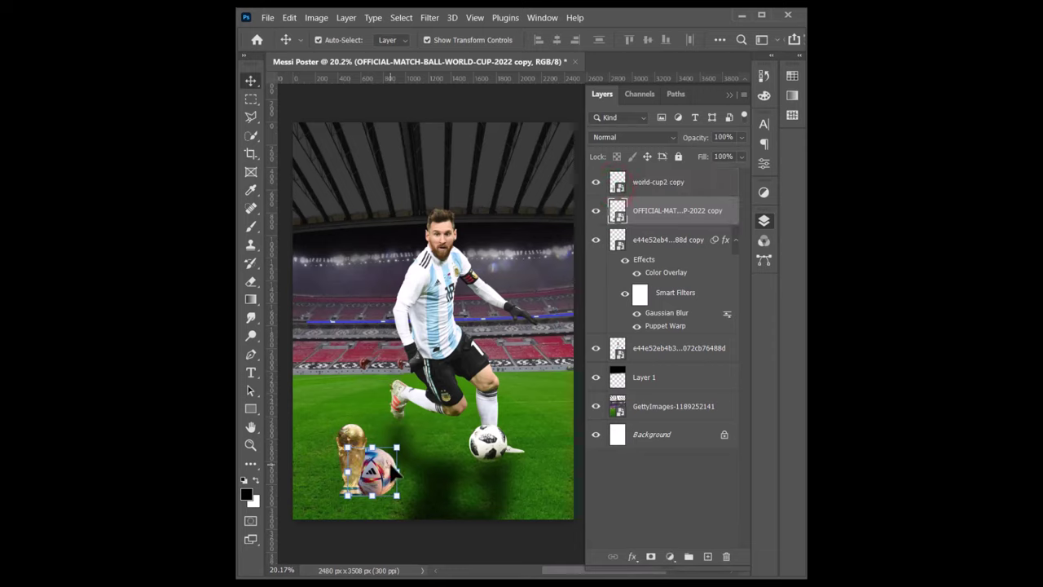
shift+click(361, 464)
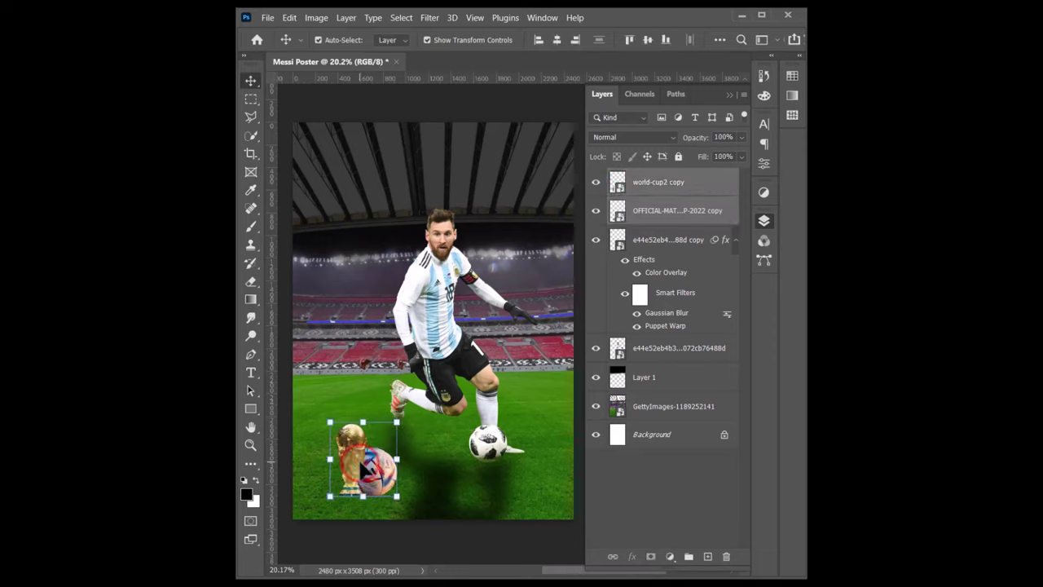
key(ctrl+j)
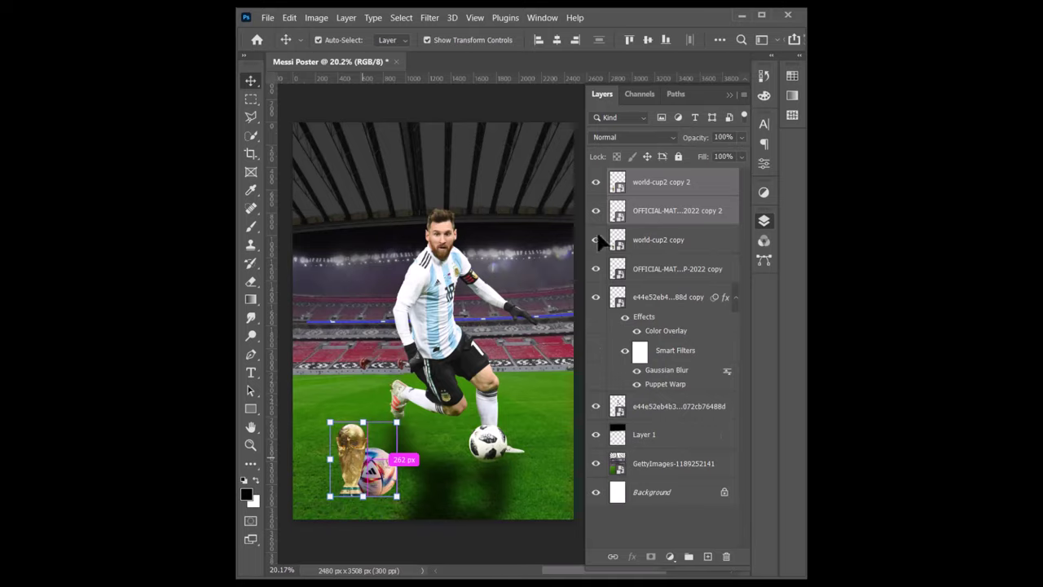
- Merge the trophy and ball copies, flip them vertically, and move them below as a reflection
right_click(657, 181)
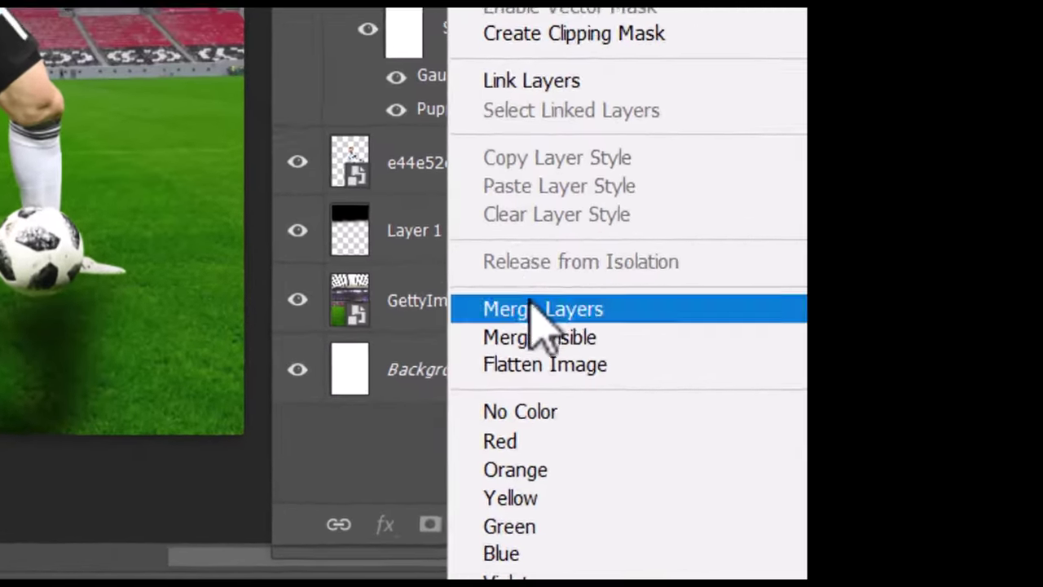
click(698, 465)
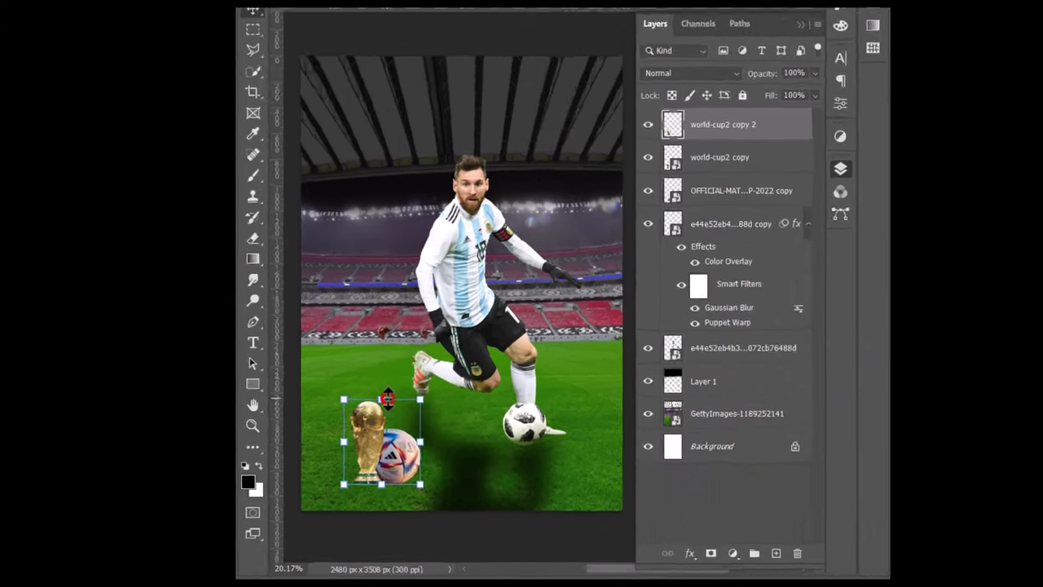
right_click(369, 422)
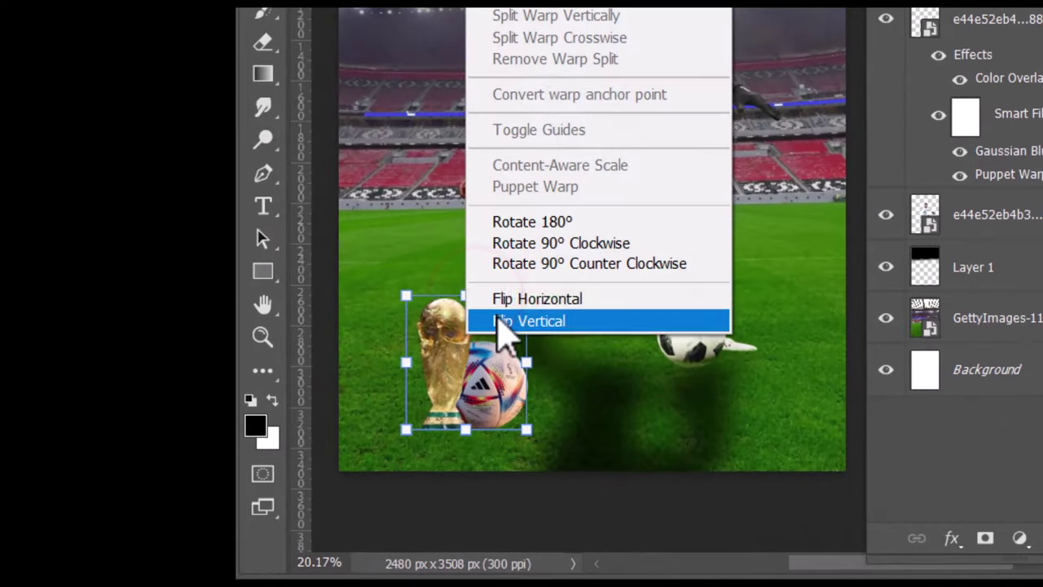
click(500, 321)
drag(494, 326, 473, 471)
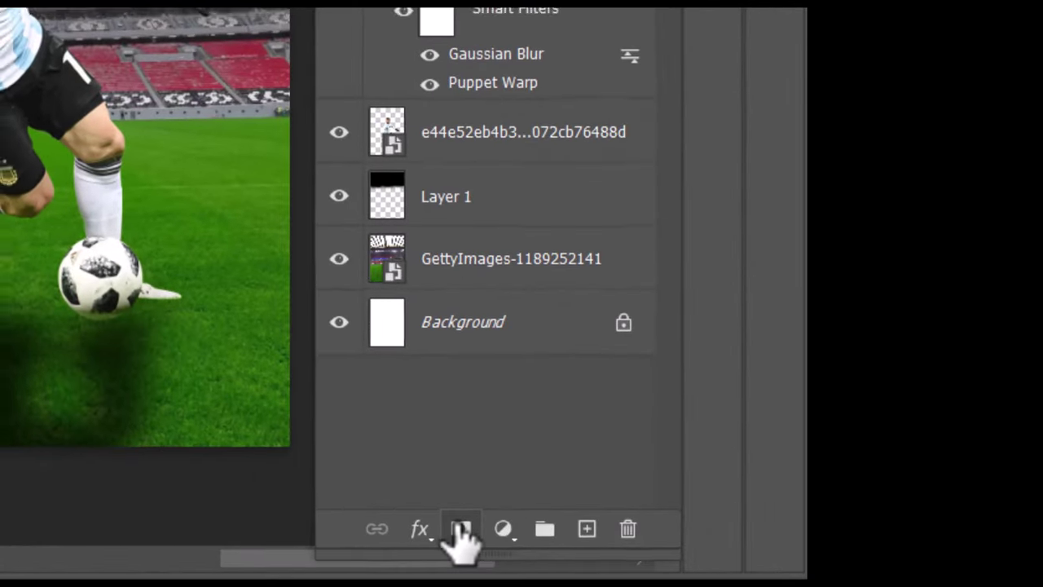
- Fade the reflection with a gradient layer mask and set Opacity 90%, Fill 93%
click(649, 555)
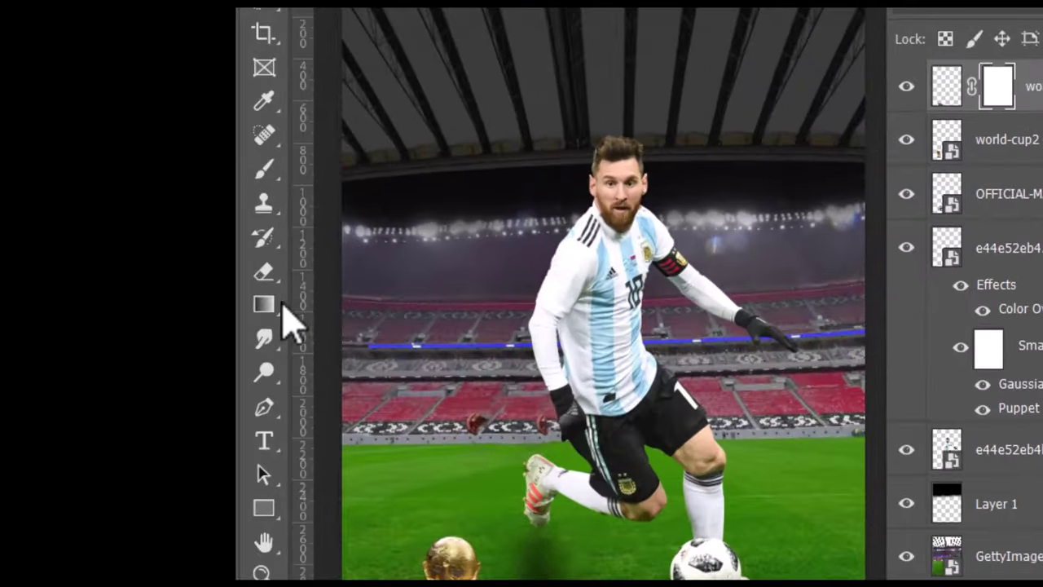
click(268, 302)
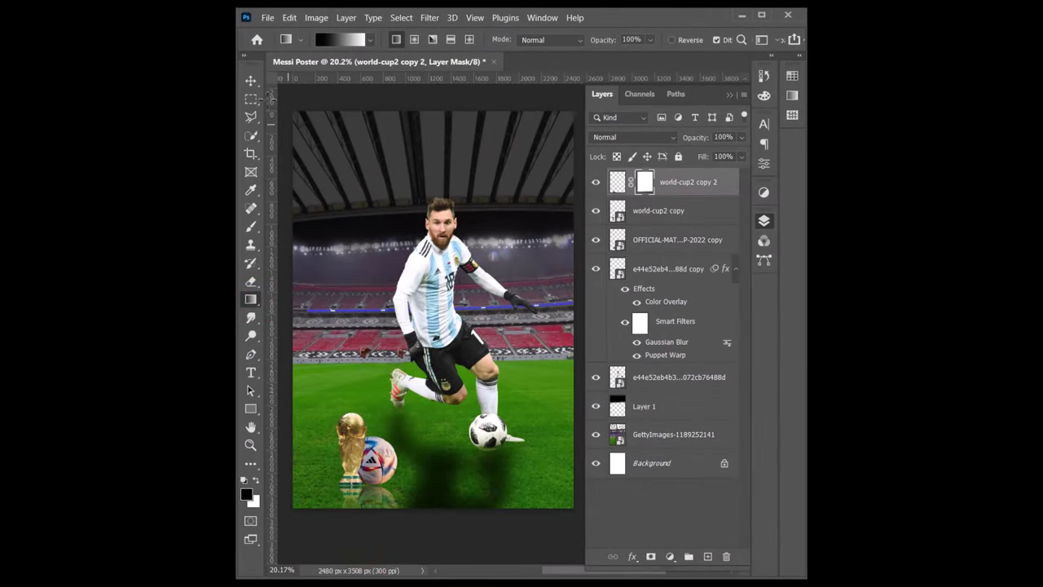
click(252, 78)
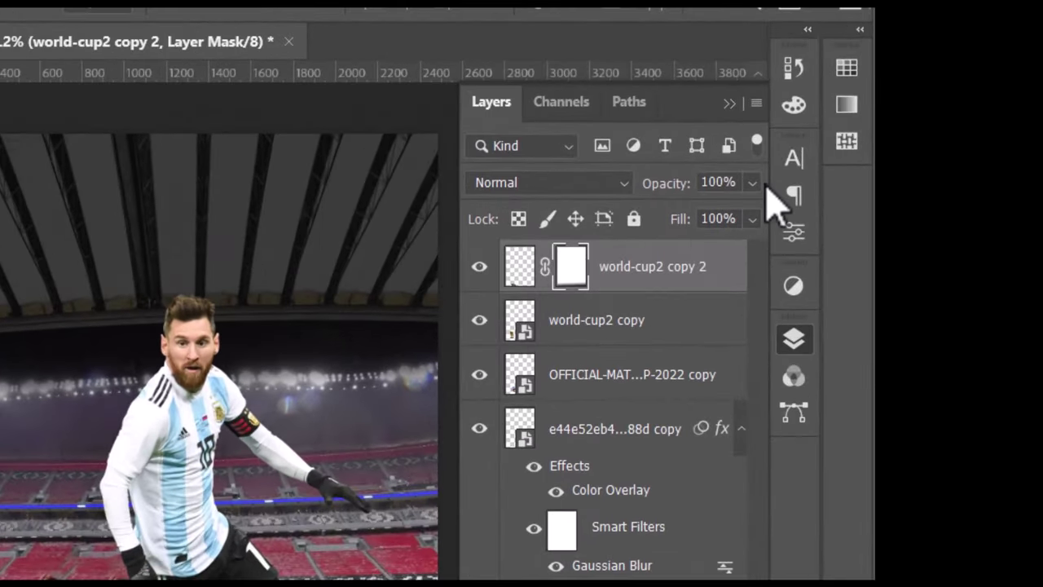
click(751, 182)
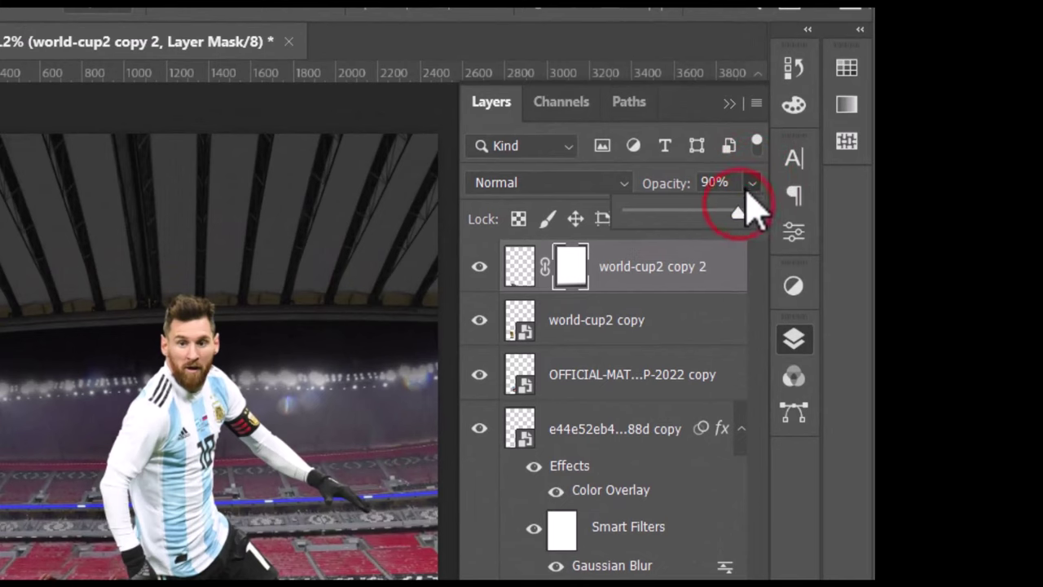
click(751, 218)
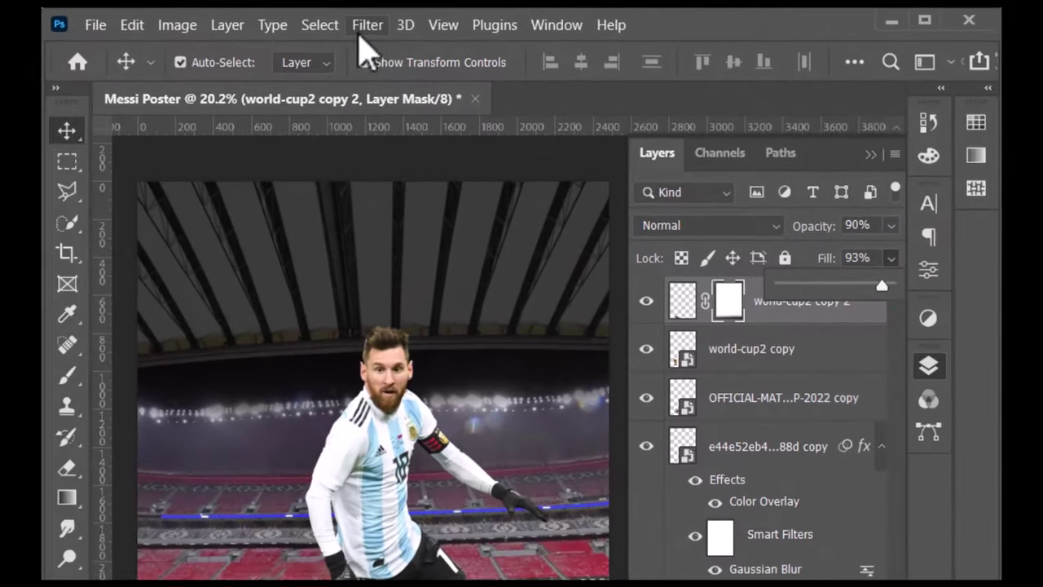
- Soften the reflection with a Gaussian Blur of radius 7.0
click(366, 24)
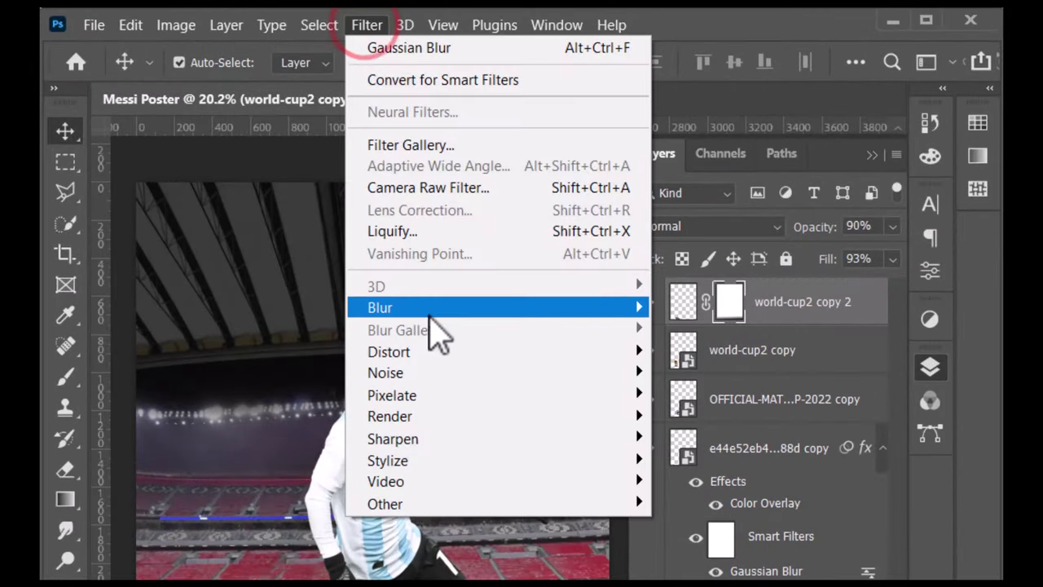
click(427, 308)
click(714, 394)
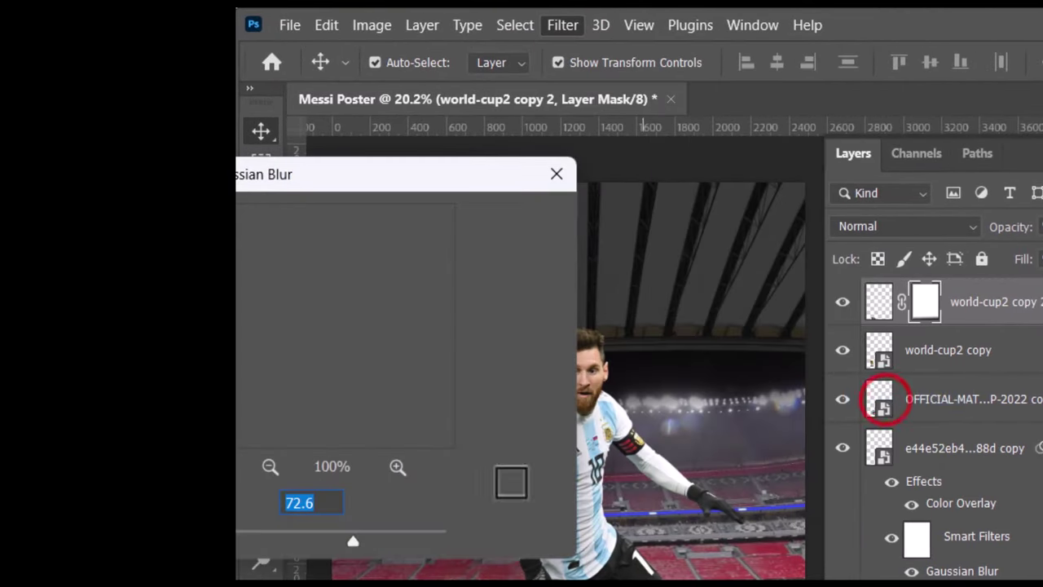
click(292, 537)
drag(367, 173, 450, 161)
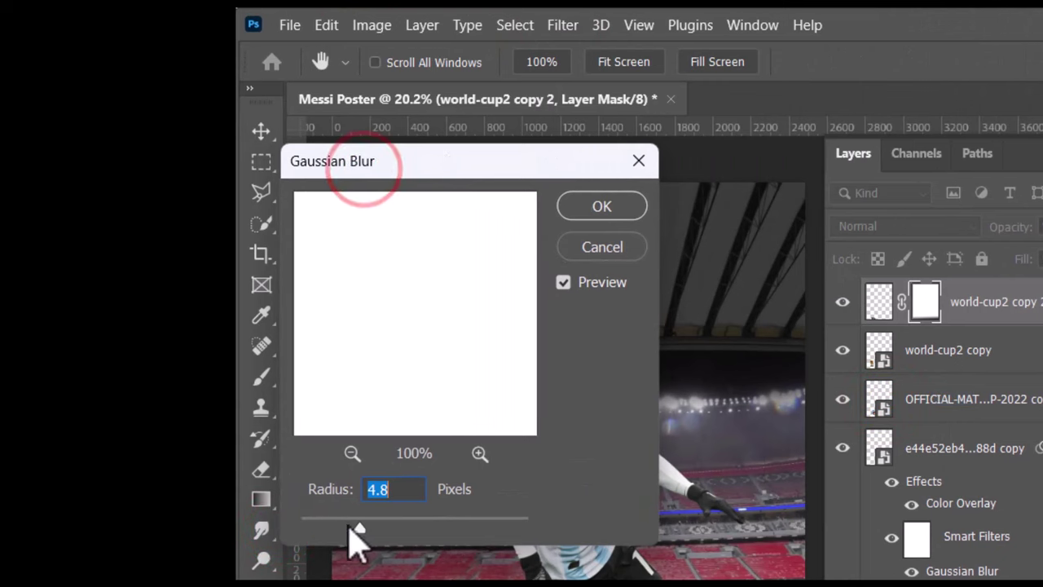
drag(349, 527, 389, 526)
click(601, 206)
key(v)
click(444, 122)
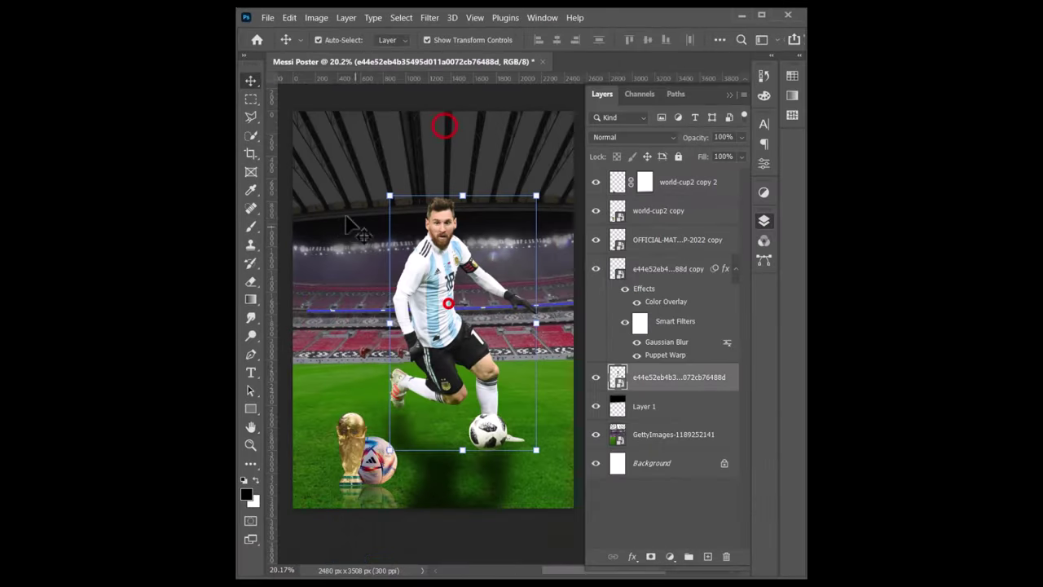
click(339, 219)
- Add a white '10' at 60 pt near the top of the poster
click(251, 372)
click(446, 149)
text(10)
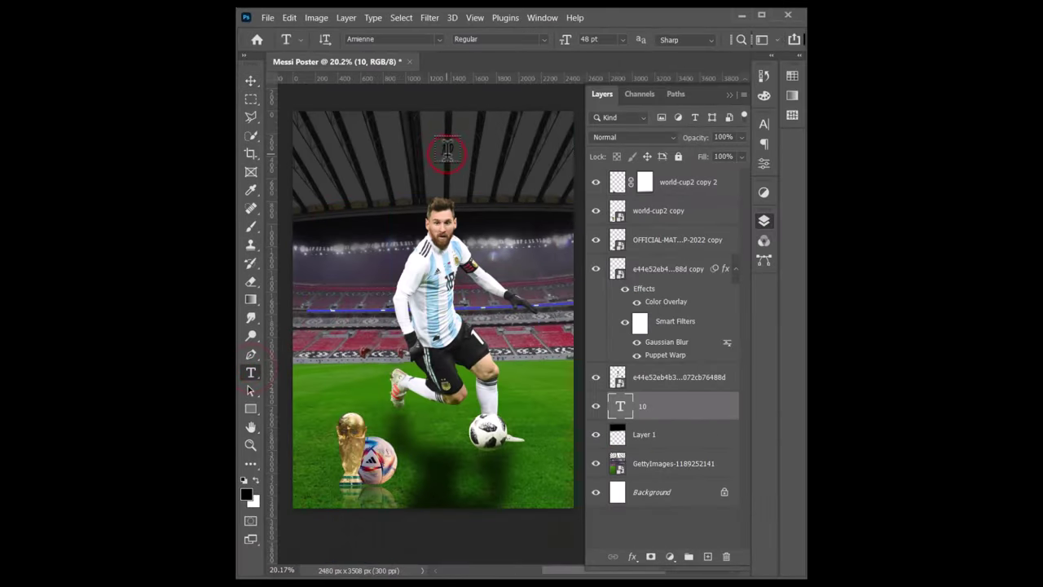
click(764, 123)
click(644, 143)
click(647, 203)
click(665, 161)
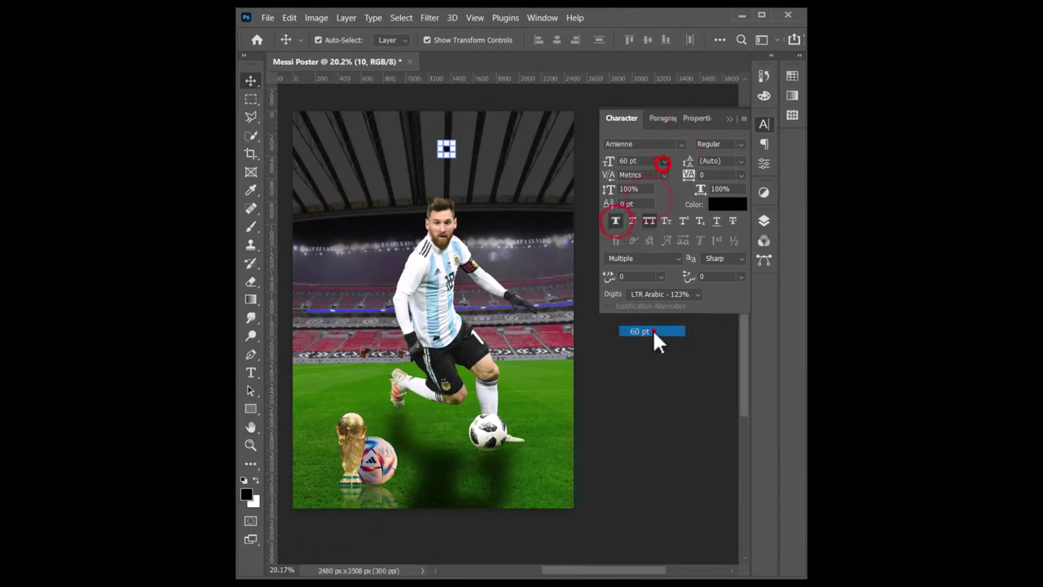
click(653, 330)
mouse_move(447, 148)
mouse_down()
mouse_move(538, 155)
mouse_move(549, 140)
mouse_up()
click(545, 165)
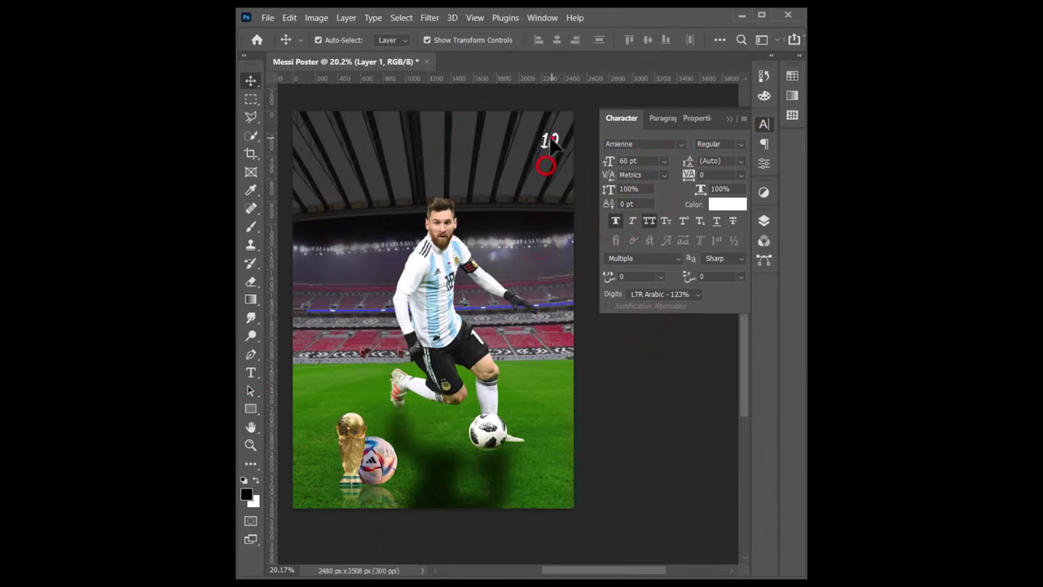
- Add LIONEL ANDRES MESSI at 36 pt with 36 pt leading, placed under the 10
click(250, 373)
click(477, 167)
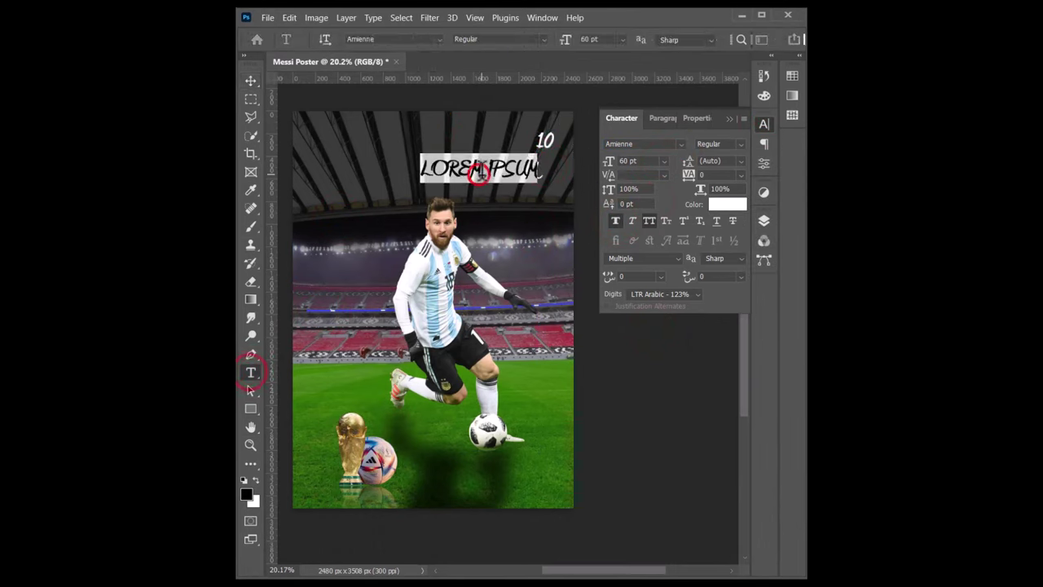
key(Escape)
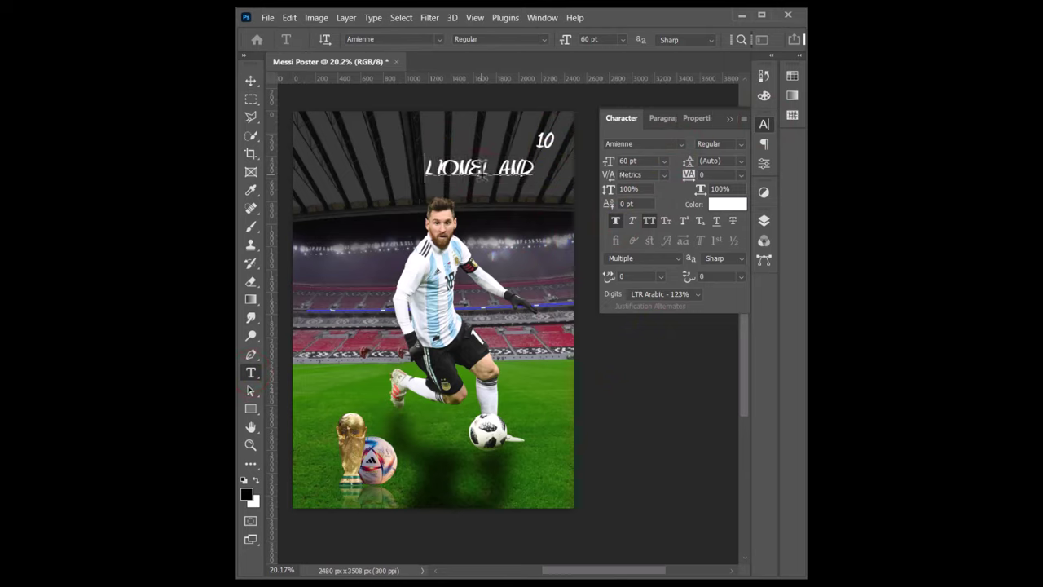
click(665, 161)
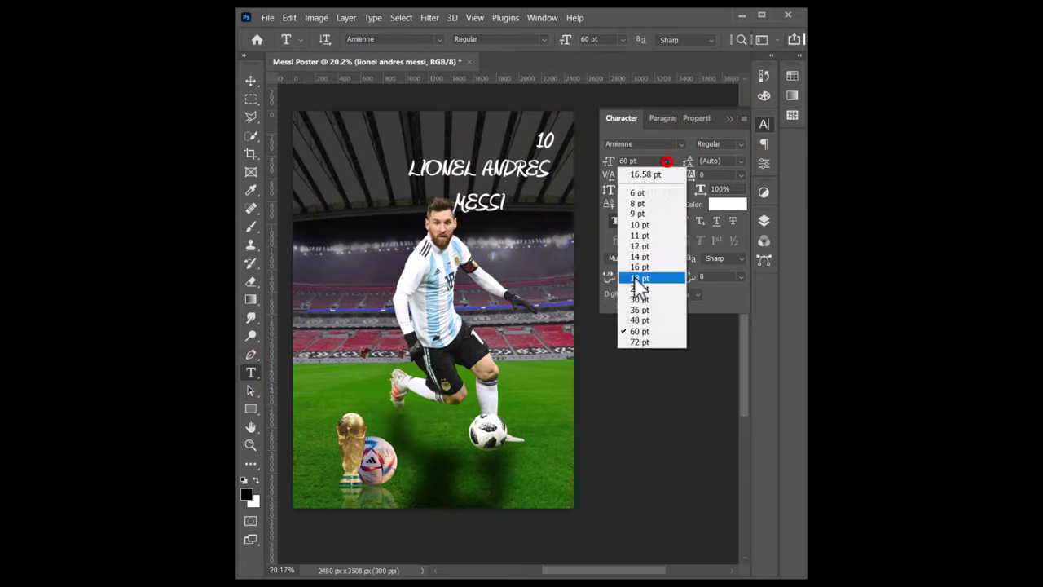
click(634, 314)
key(v)
click(741, 160)
click(729, 273)
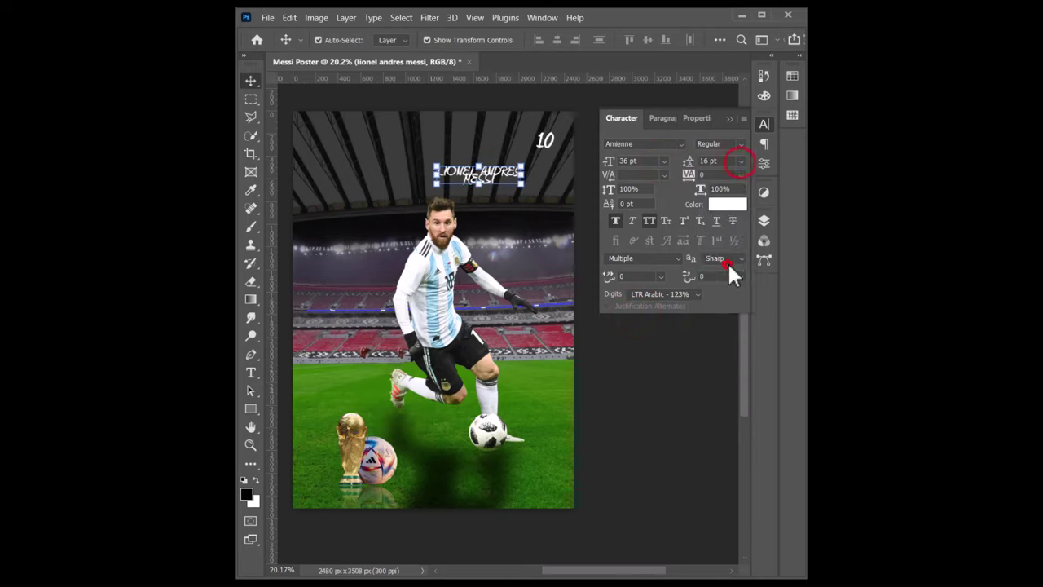
click(741, 160)
click(731, 308)
drag(478, 175, 530, 167)
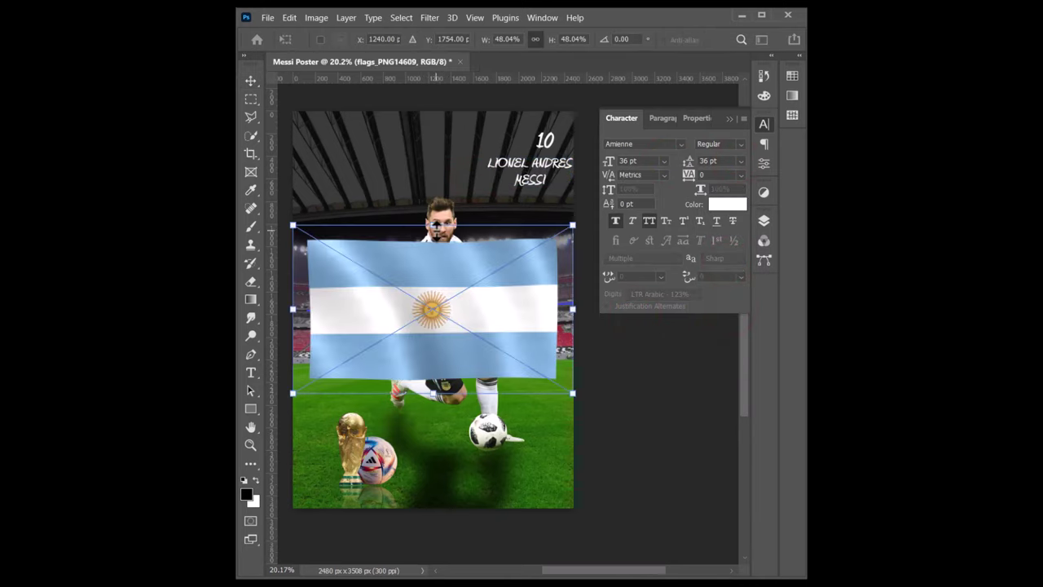
- Shrink the Argentina flag and horizontally centre the 10, name and flag together
mouse_move(433, 228)
mouse_down()
mouse_move(440, 368)
mouse_move(538, 205)
mouse_move(534, 184)
mouse_move(537, 213)
mouse_move(530, 196)
mouse_up()
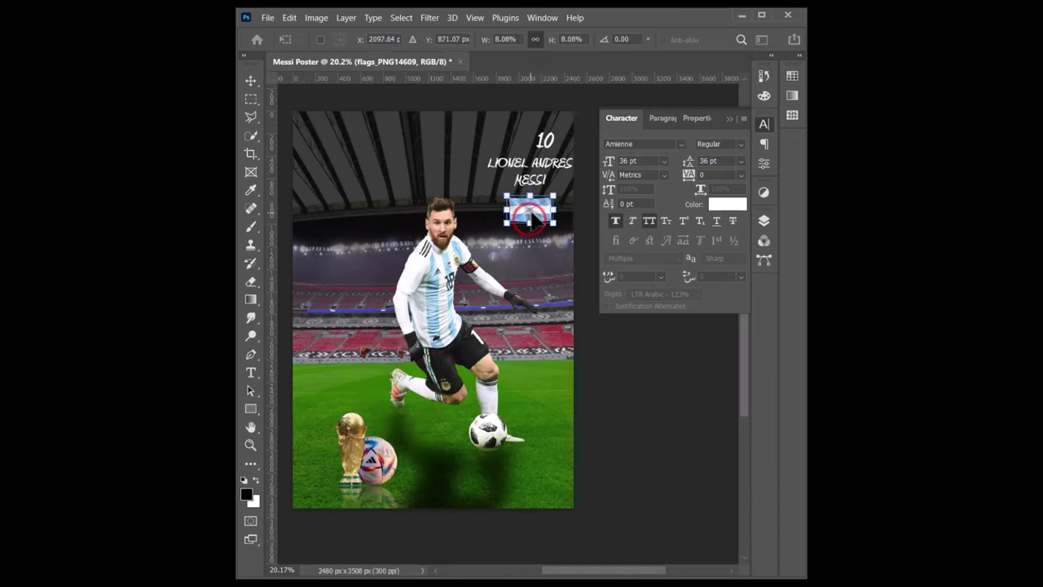
key(Return)
click(476, 149)
shift+click(547, 136)
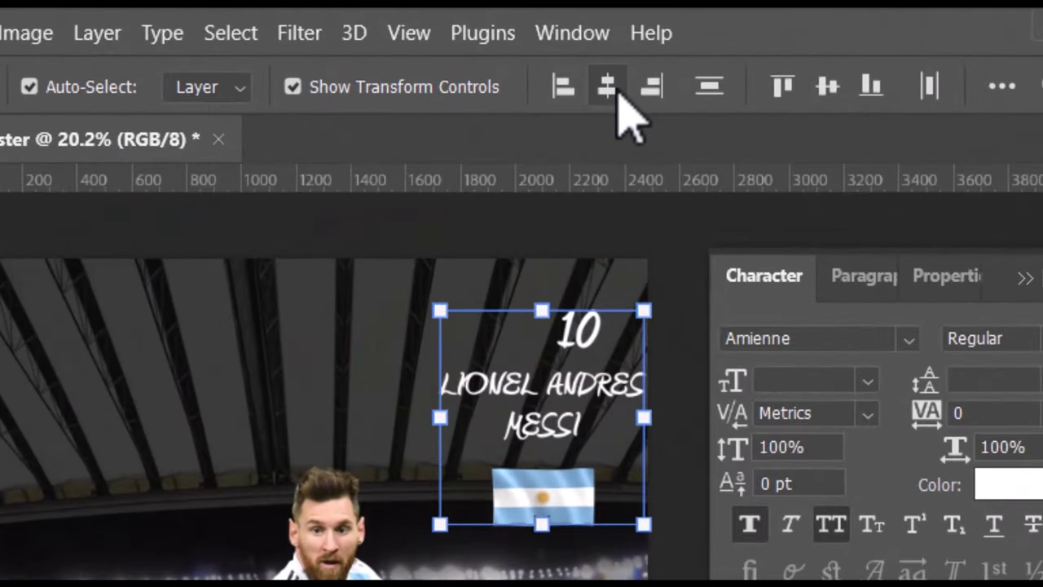
click(611, 87)
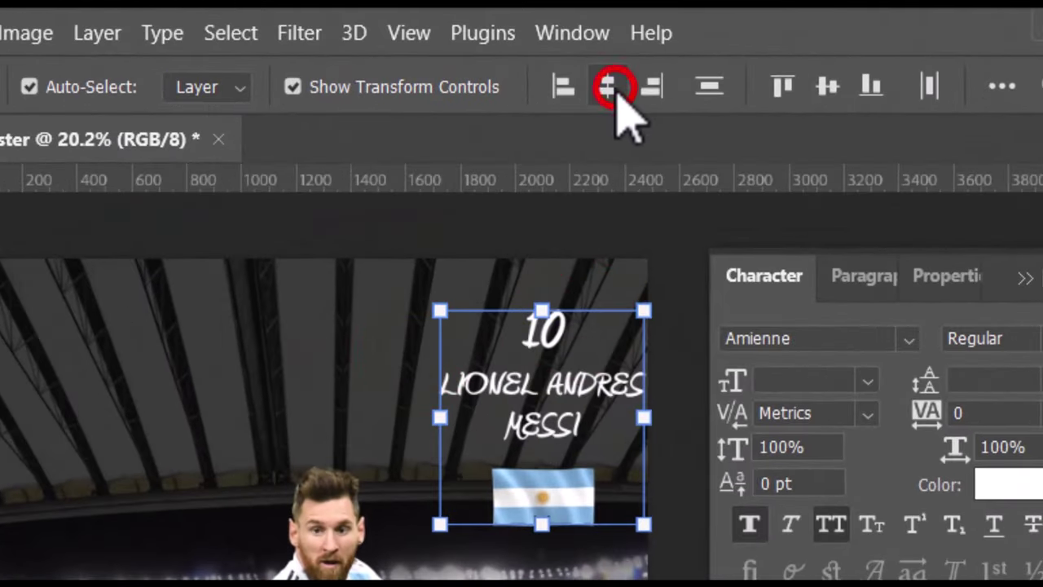
click(709, 87)
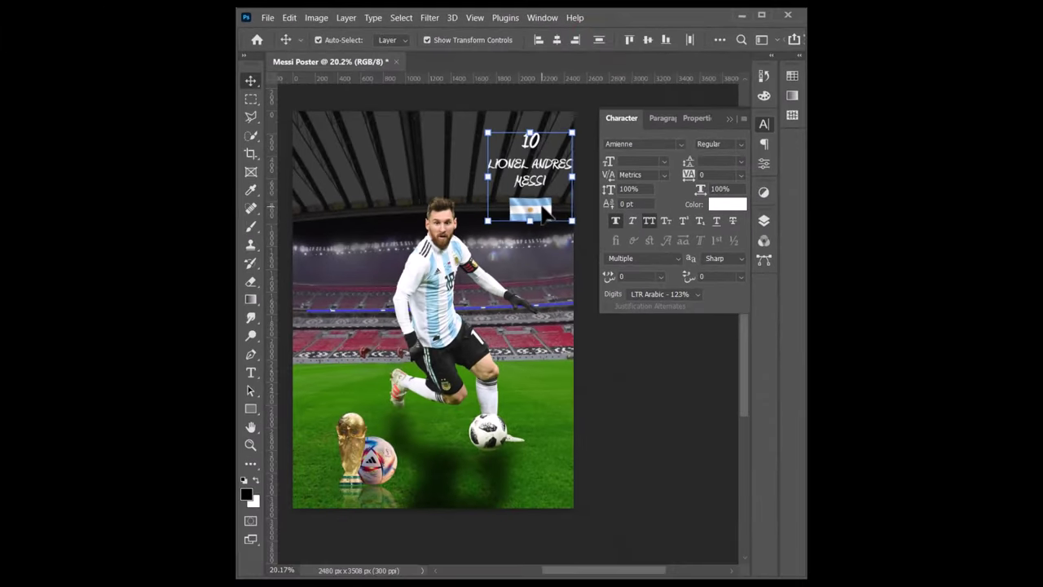
drag(541, 213, 544, 206)
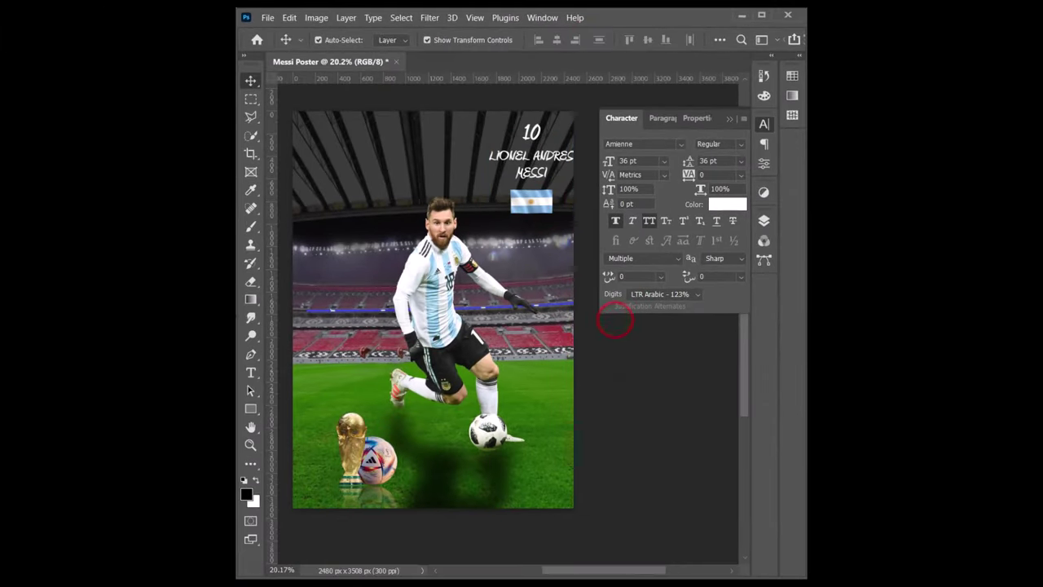
- Place the Qatar 2022 emblem, shrink it and commit it at the poster's top-left
drag(295, 208, 394, 247)
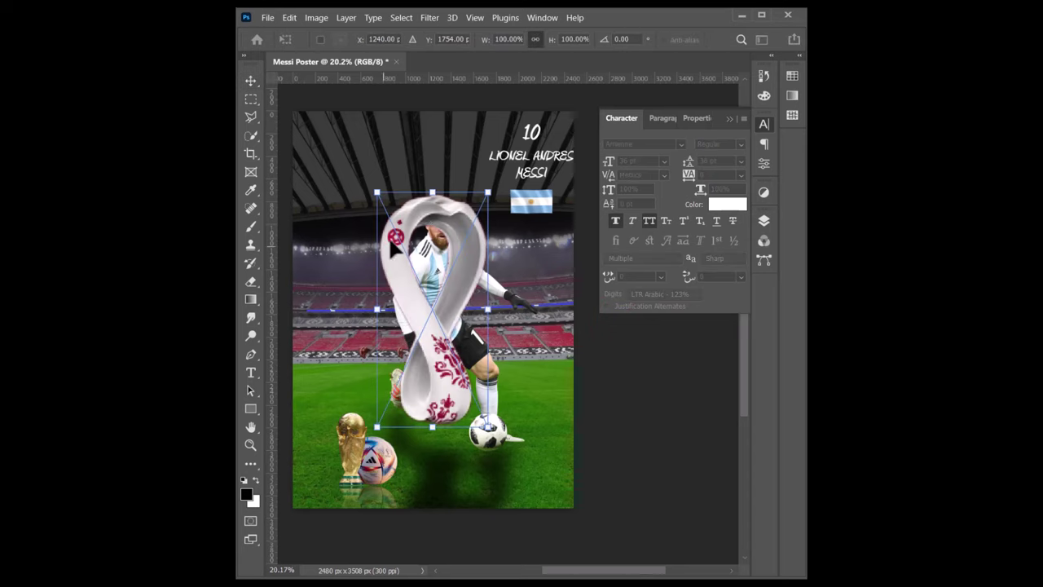
mouse_move(432, 190)
mouse_down()
mouse_move(430, 358)
mouse_move(328, 132)
mouse_move(326, 143)
mouse_up()
key(Return)
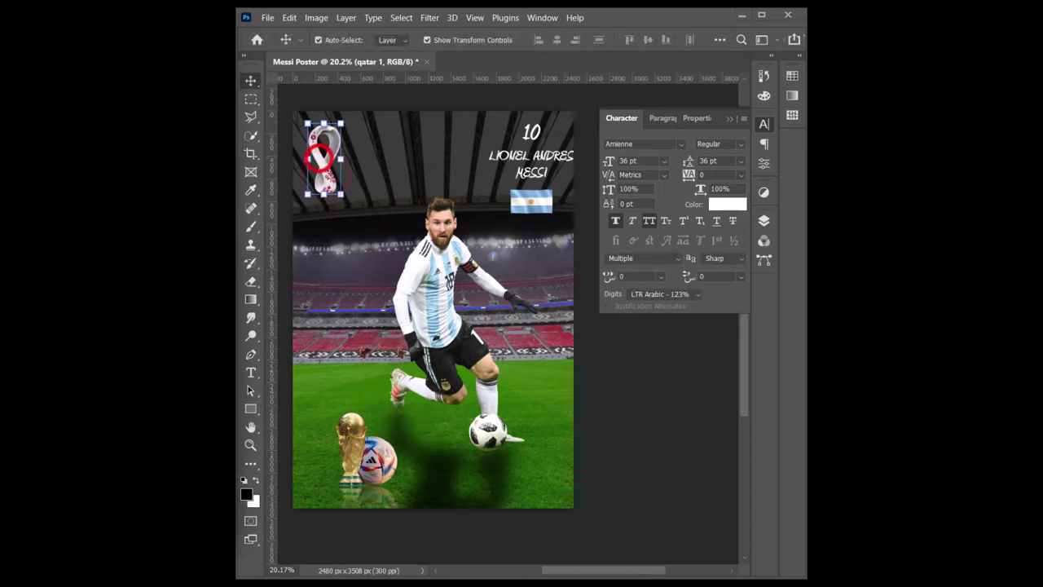
- Place the FIFA WORLD CUP Qatar 2022 wordmark, scaled down, beside the emblem
drag(399, 172, 417, 236)
mouse_move(433, 272)
mouse_down()
mouse_move(433, 304)
mouse_move(405, 167)
mouse_up()
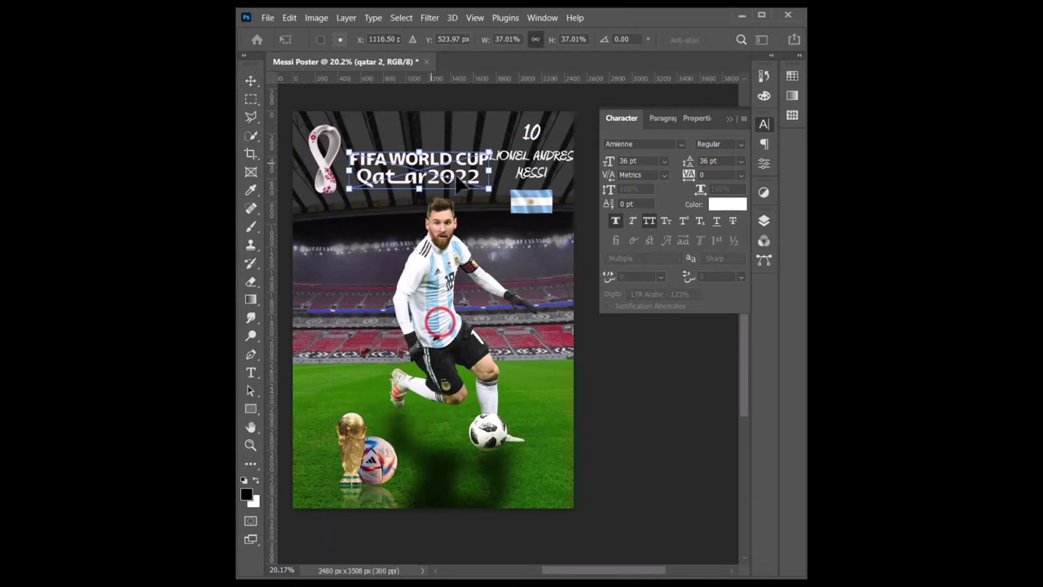
drag(501, 187, 474, 185)
double_click(418, 161)
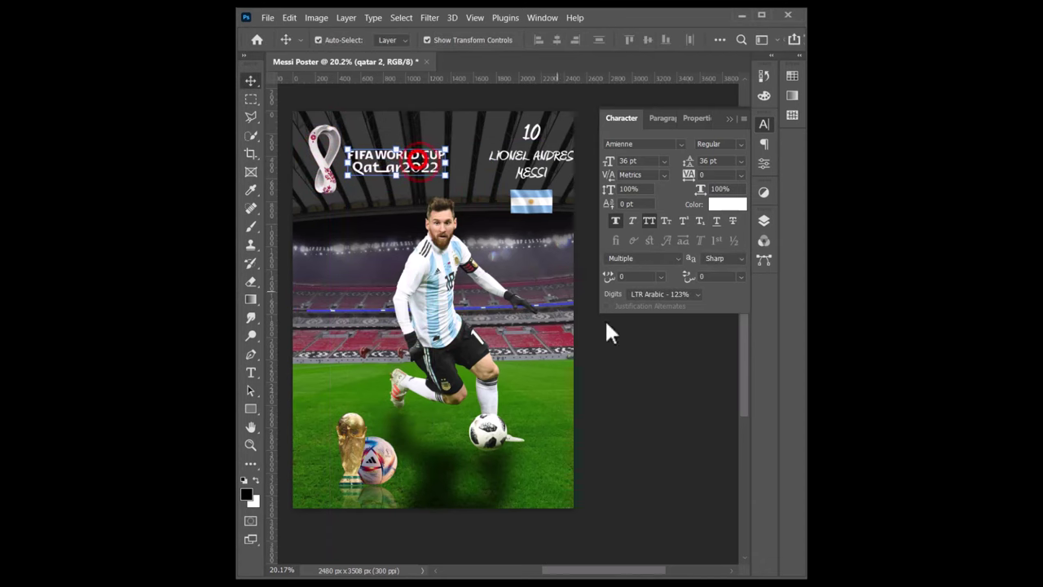
click(594, 358)
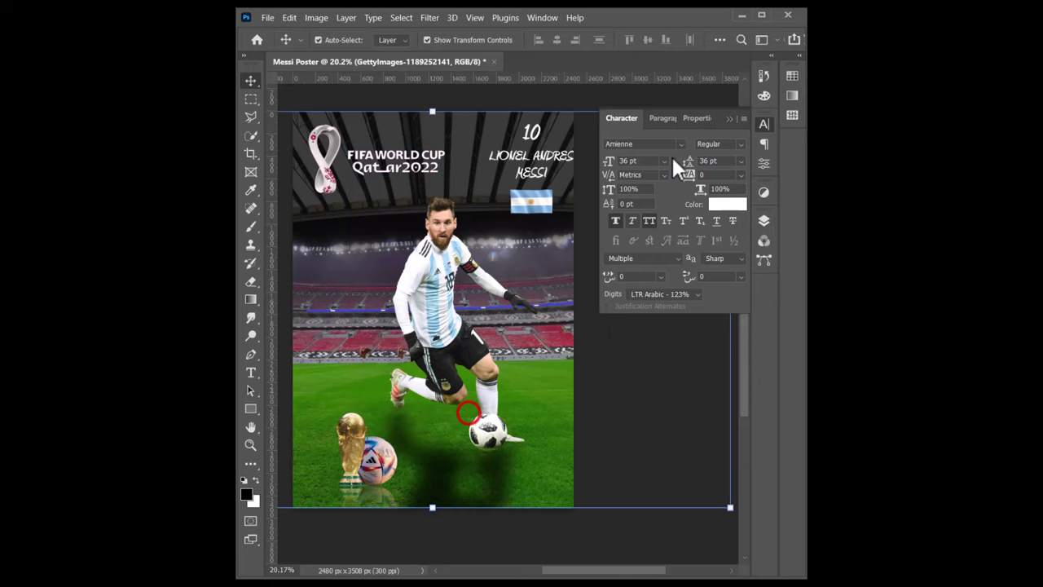
- Apply an 18-pixel Gaussian Blur to the stadium background layer
click(728, 119)
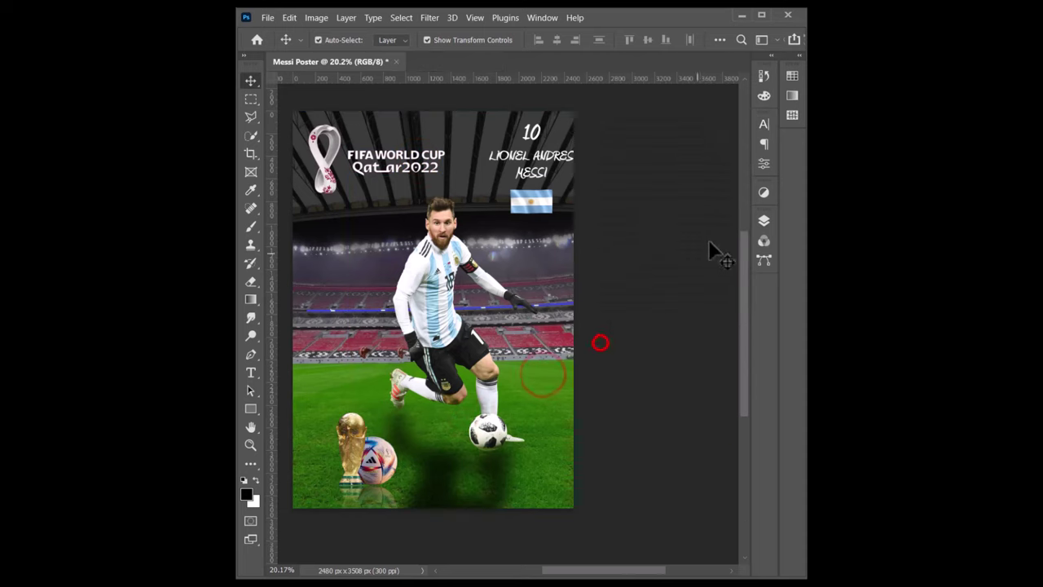
click(764, 220)
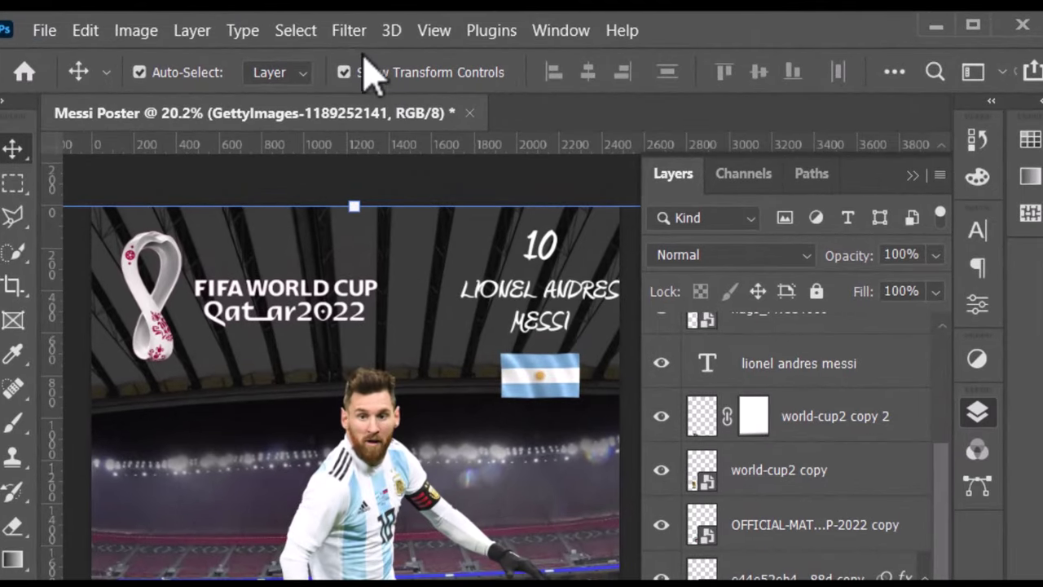
click(431, 19)
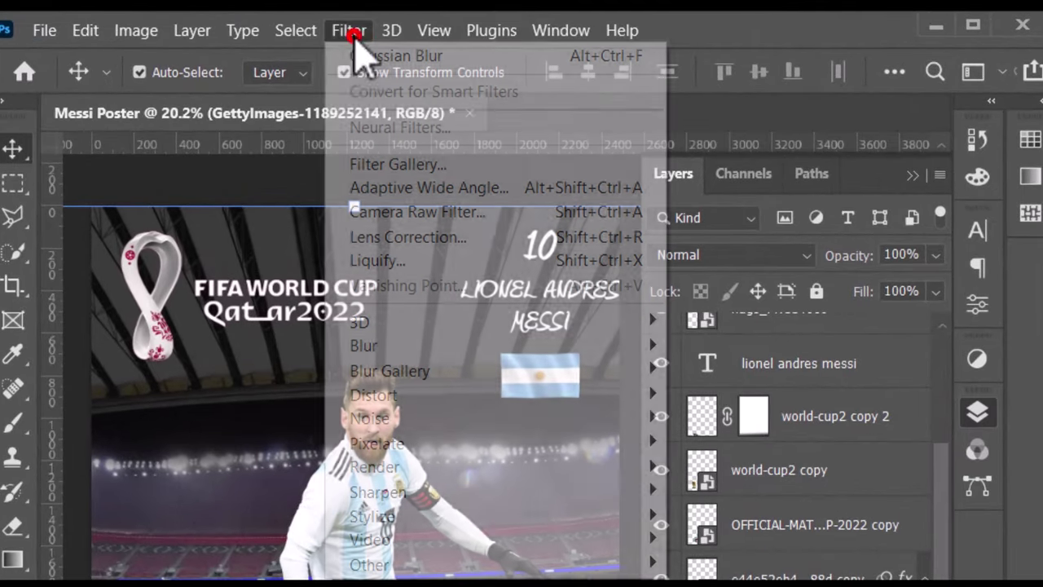
mouse_move(407, 346)
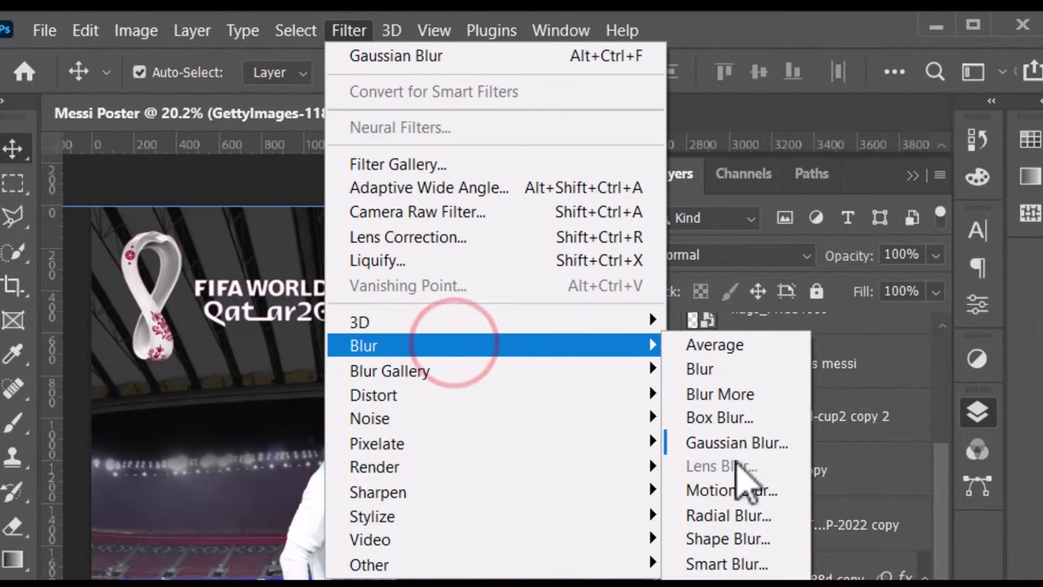
click(735, 444)
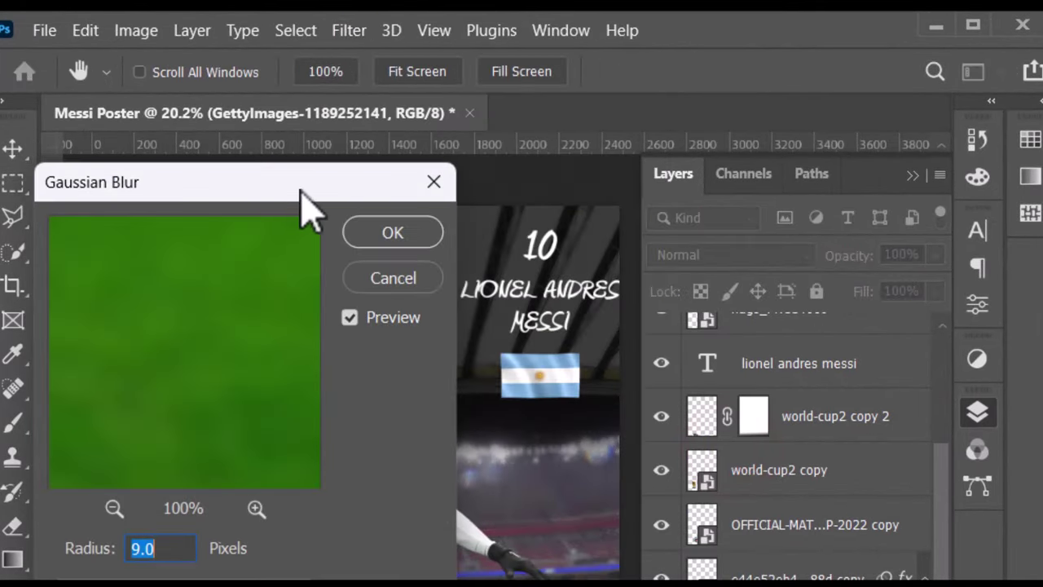
drag(302, 191, 639, 81)
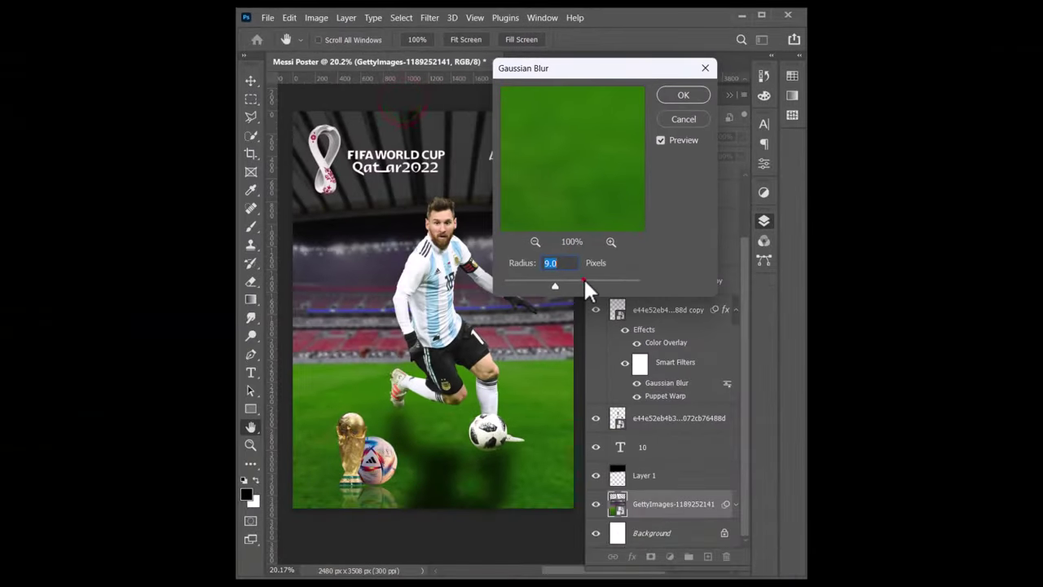
drag(555, 284, 558, 284)
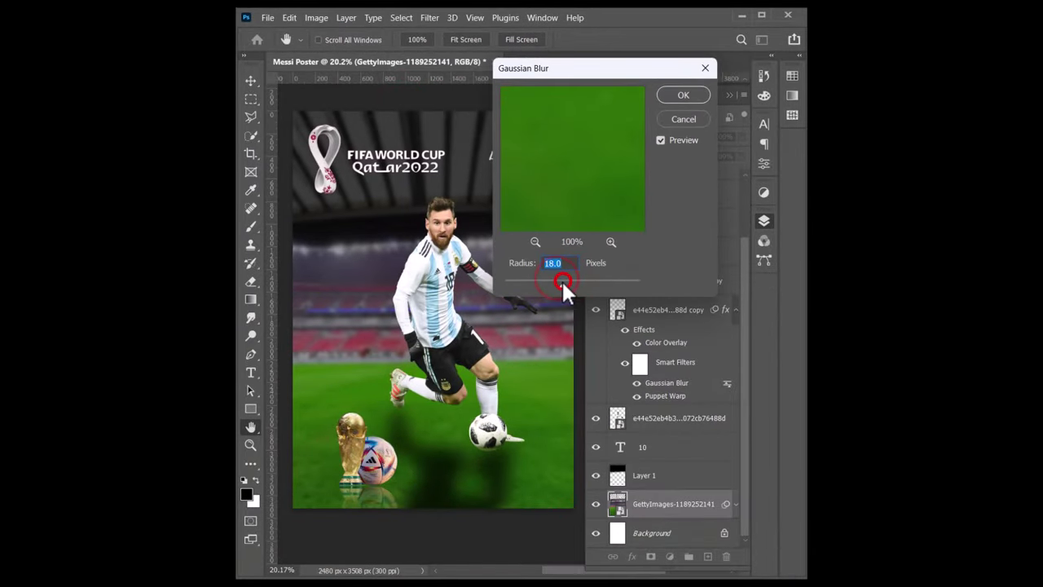
click(683, 94)
click(731, 97)
click(643, 268)
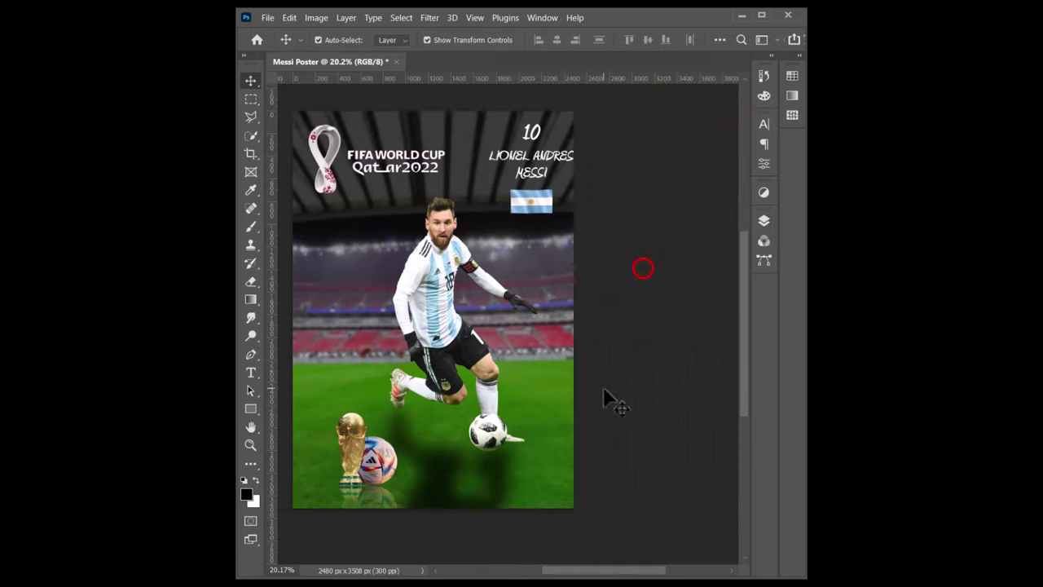
- Move the trophy, ball and reflection layers about 27 px left, then deselect them
click(375, 460)
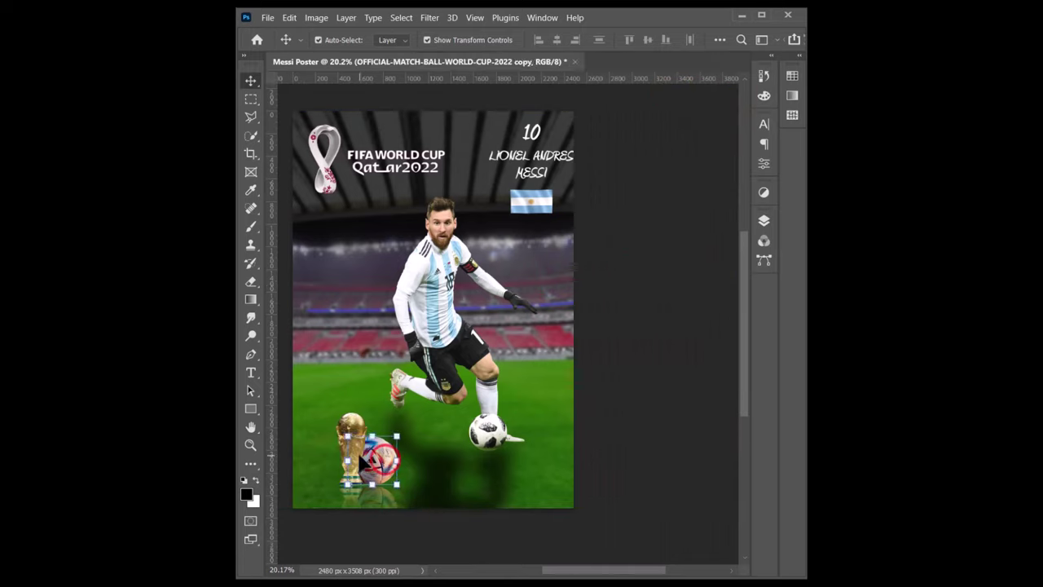
shift+click(377, 503)
drag(377, 509, 355, 509)
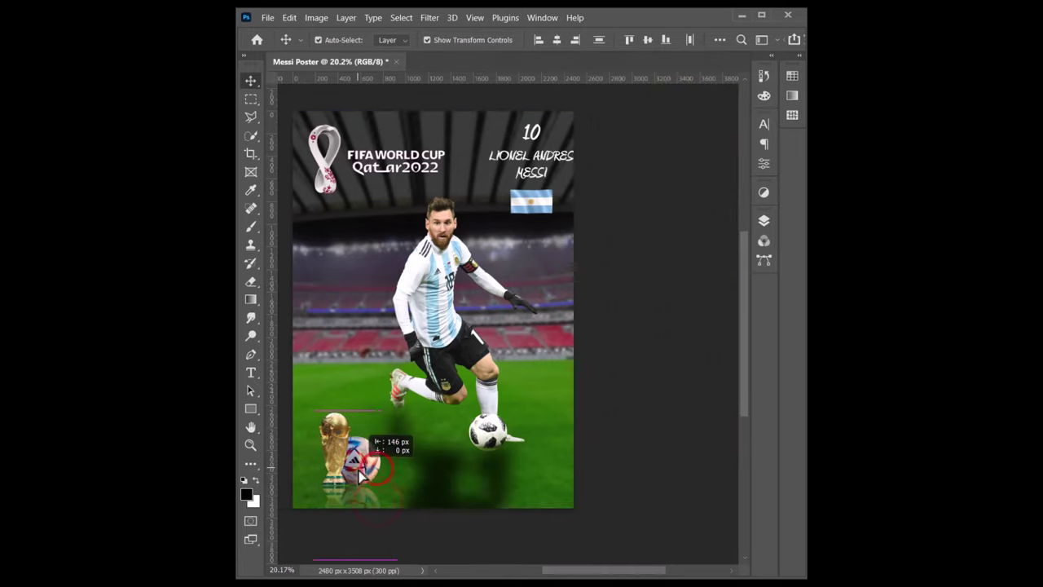
click(617, 436)
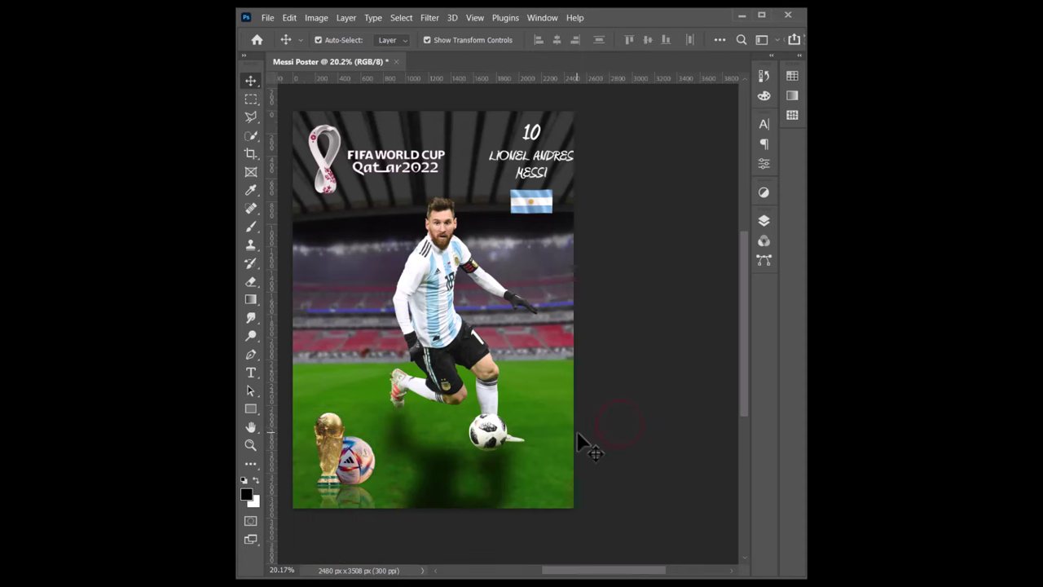